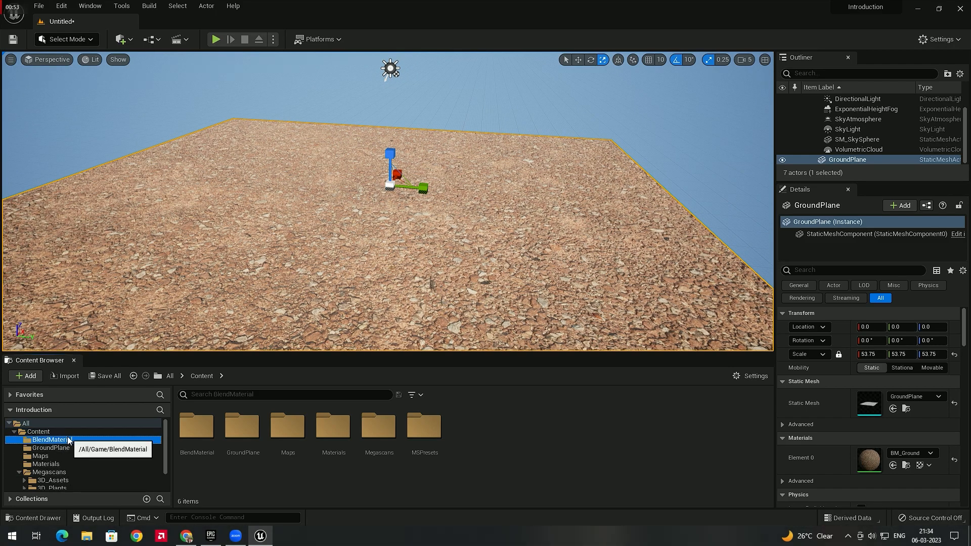
# - Open the BlendMaterial folder, select the BM_Ground material instance and inspect the ground plane's surface
pyautogui.click(68, 441)
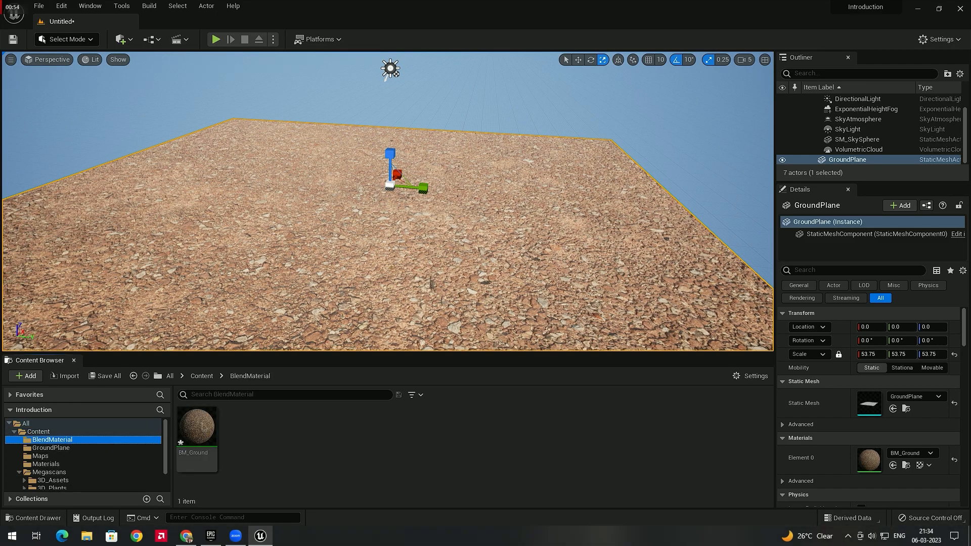
pyautogui.click(196, 427)
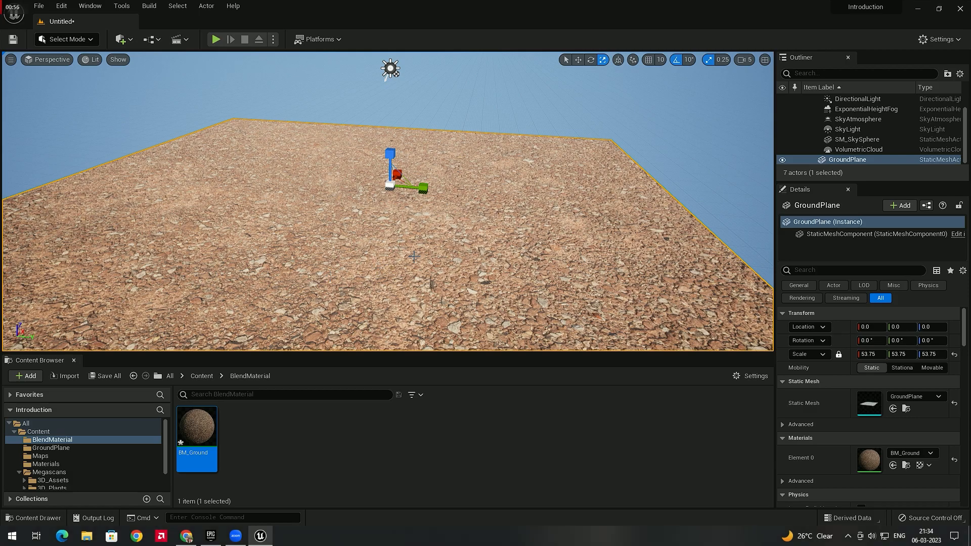
pyautogui.moveTo(412, 256); pyautogui.dragTo(396, 238, button='right')
pyautogui.press('w')
pyautogui.moveTo(326, 185)
pyautogui.mouseDown(button='right')
pyautogui.moveTo(298, 188)
pyautogui.moveTo(324, 202)
pyautogui.moveTo(326, 227)
pyautogui.moveTo(364, 167)
pyautogui.moveTo(309, 187)
pyautogui.mouseUp(button='right')
pyautogui.press('s')
pyautogui.press('s')
pyautogui.moveTo(456, 196); pyautogui.dragTo(486, 243, button='right')
pyautogui.press('w')
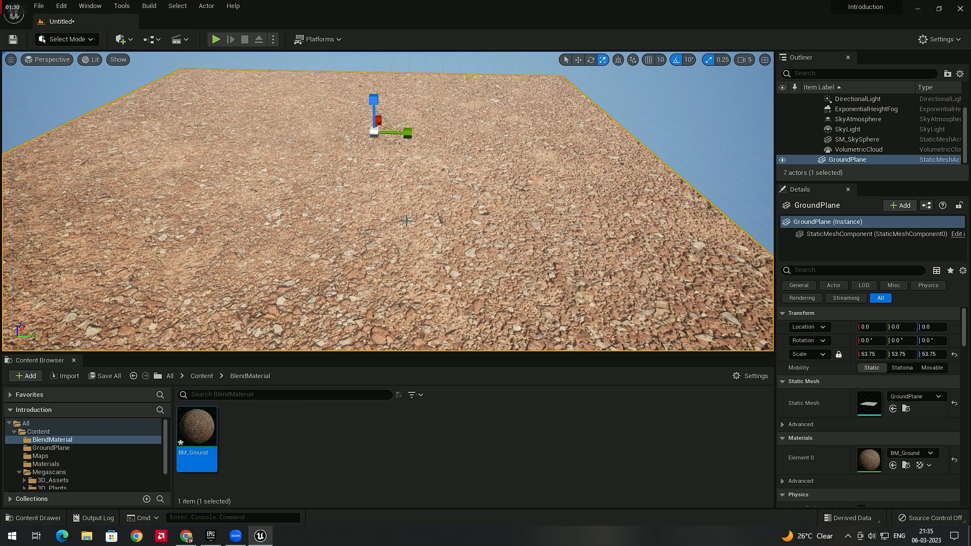
# - Switch to Mesh Paint mode and activate the Paint tool for vertex colors on the ground plane
pyautogui.click(92, 39)
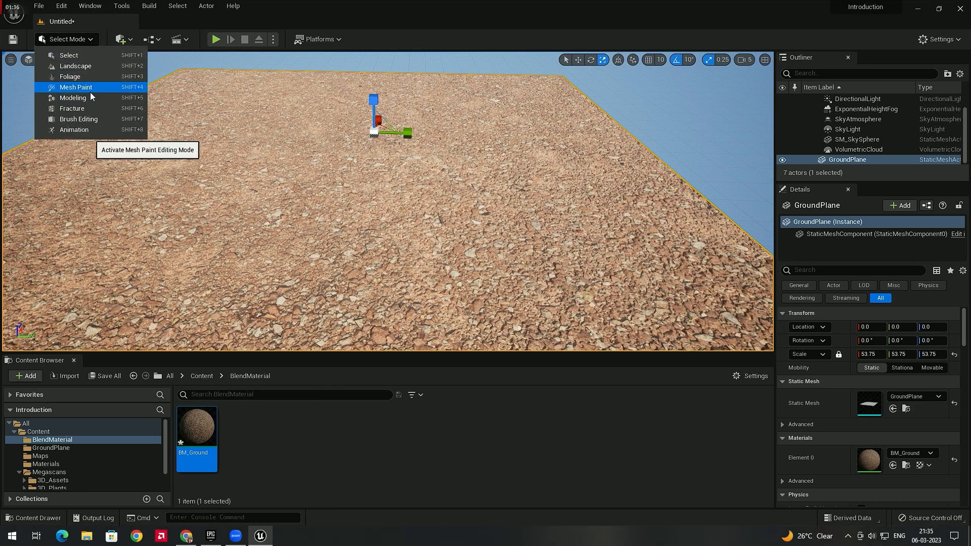
pyautogui.click(90, 91)
pyautogui.click(44, 101)
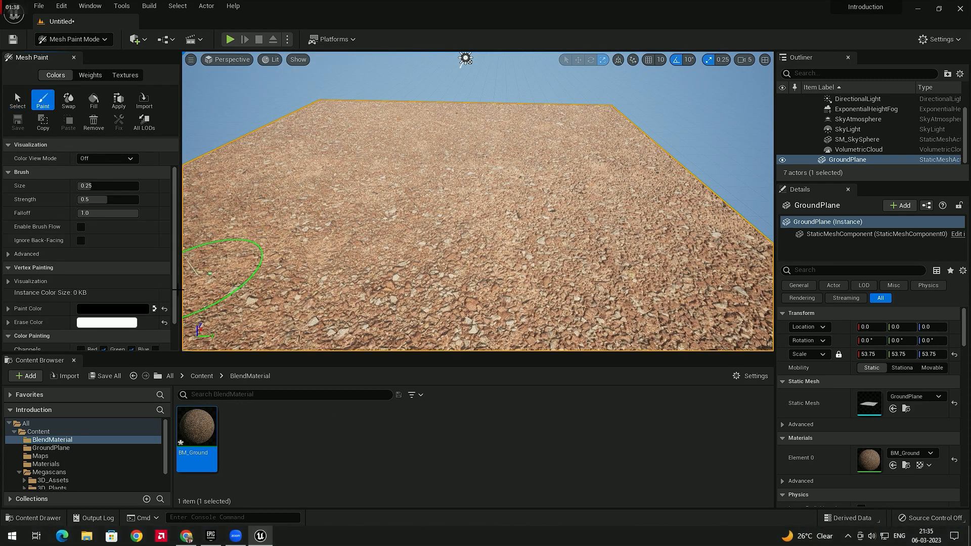
pyautogui.scroll(-2, 117, 267)
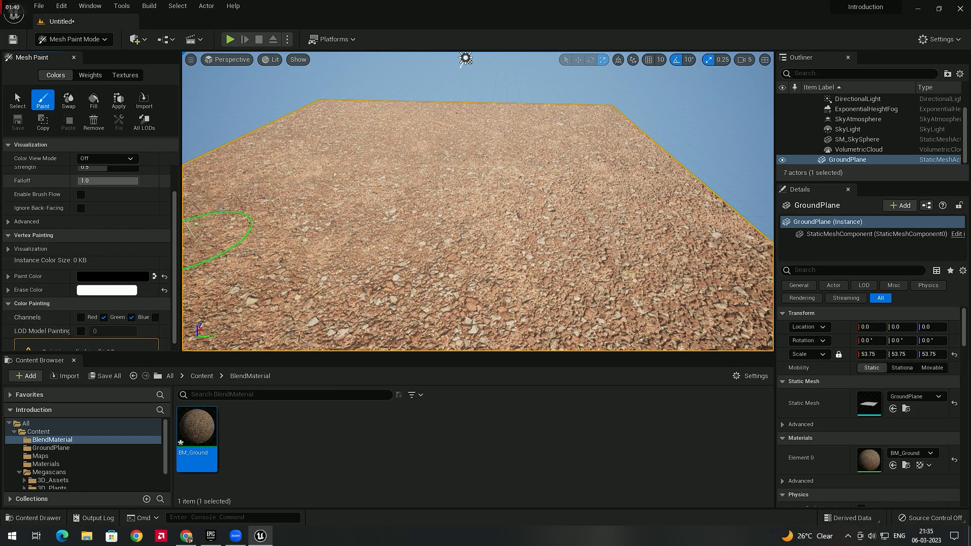
# - Paint two black strokes on the middle of the ground plane with the Green and Blue channels and inspect the painted area
pyautogui.moveTo(357, 271); pyautogui.dragTo(412, 270)
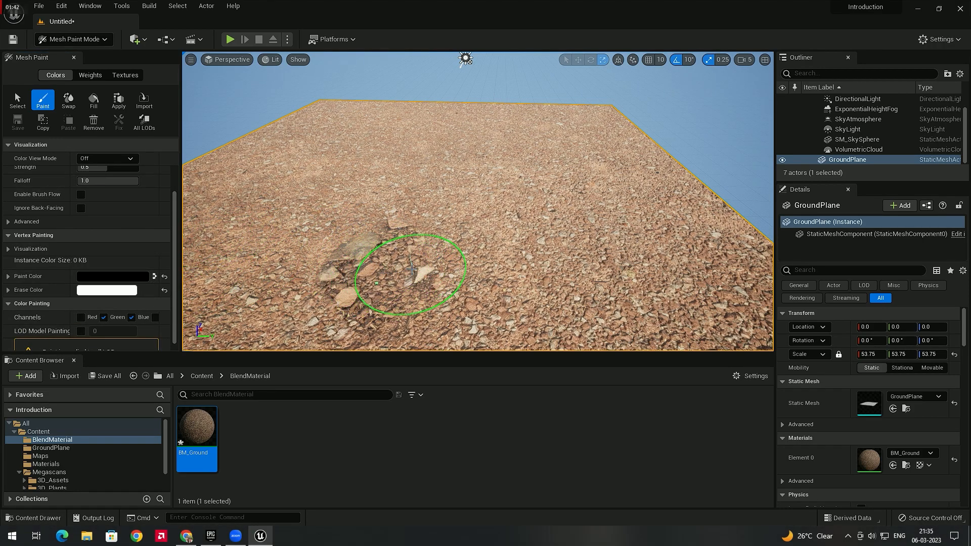
pyautogui.moveTo(507, 242)
pyautogui.mouseDown()
pyautogui.moveTo(531, 244)
pyautogui.moveTo(449, 184)
pyautogui.mouseUp()
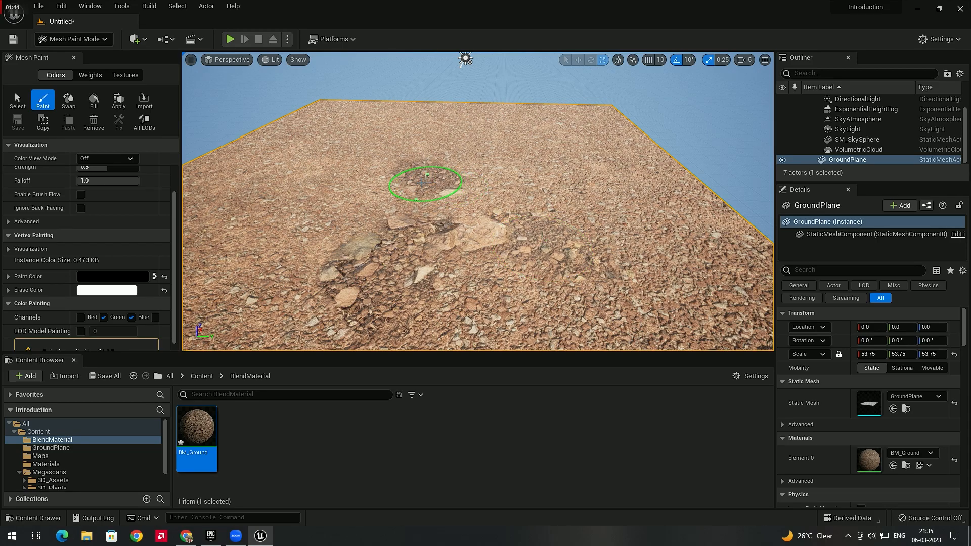
pyautogui.scroll(-5, 448, 199)
pyautogui.moveTo(426, 165)
pyautogui.mouseDown(button='right')
pyautogui.moveTo(323, 172)
pyautogui.moveTo(379, 141)
pyautogui.moveTo(404, 238)
pyautogui.moveTo(380, 212)
pyautogui.mouseUp(button='right')
pyautogui.press('s')
pyautogui.press('w')
pyautogui.moveTo(502, 203)
pyautogui.mouseDown(button='right')
pyautogui.moveTo(556, 182)
pyautogui.moveTo(480, 210)
pyautogui.moveTo(528, 224)
pyautogui.moveTo(499, 211)
pyautogui.mouseUp(button='right')
pyautogui.press('s')
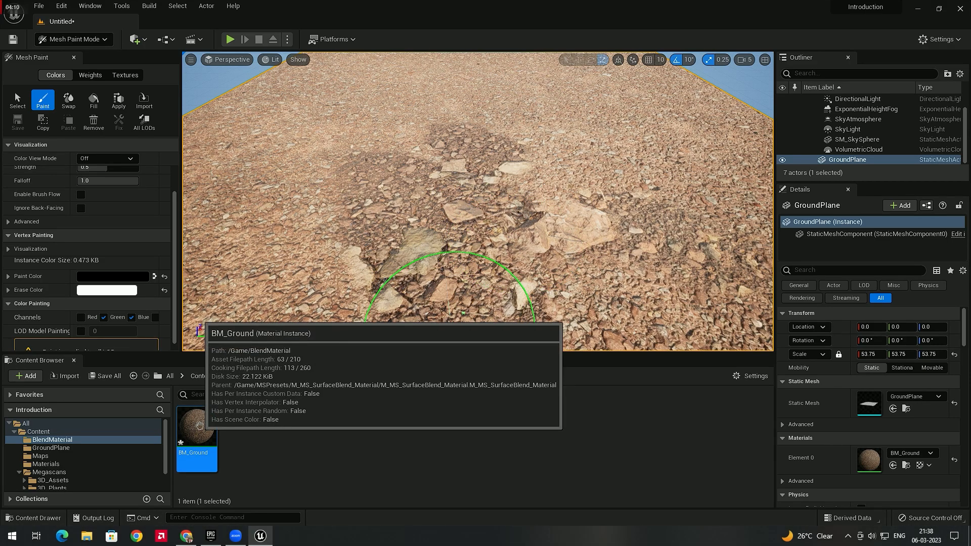
# - Open the BM_Ground material instance for editing and review its base and middle layer parameters
pyautogui.doubleClick(206, 424)
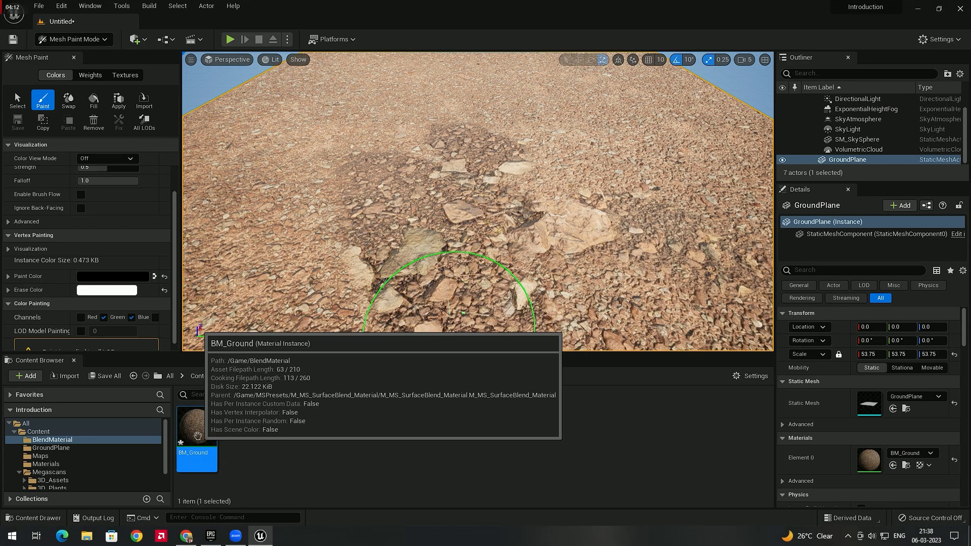
pyautogui.moveTo(779, 189); pyautogui.dragTo(714, 98)
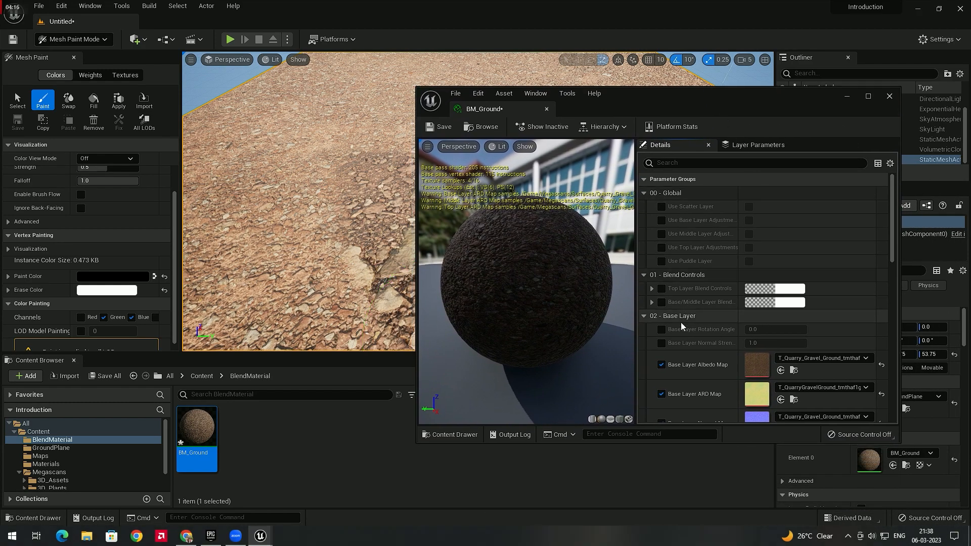
pyautogui.scroll(-2, 686, 314)
pyautogui.scroll(-3, 681, 274)
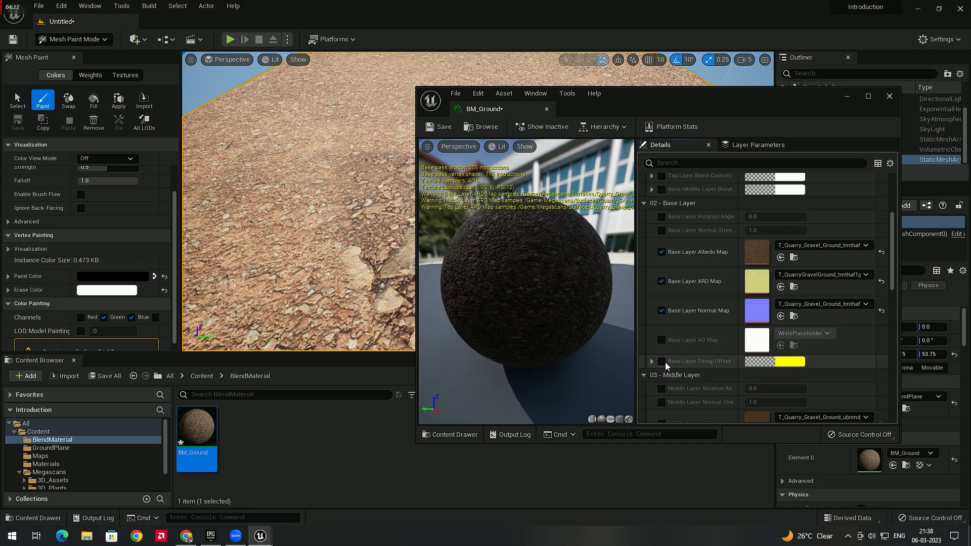
pyautogui.scroll(-4, 709, 334)
pyautogui.scroll(-4, 680, 298)
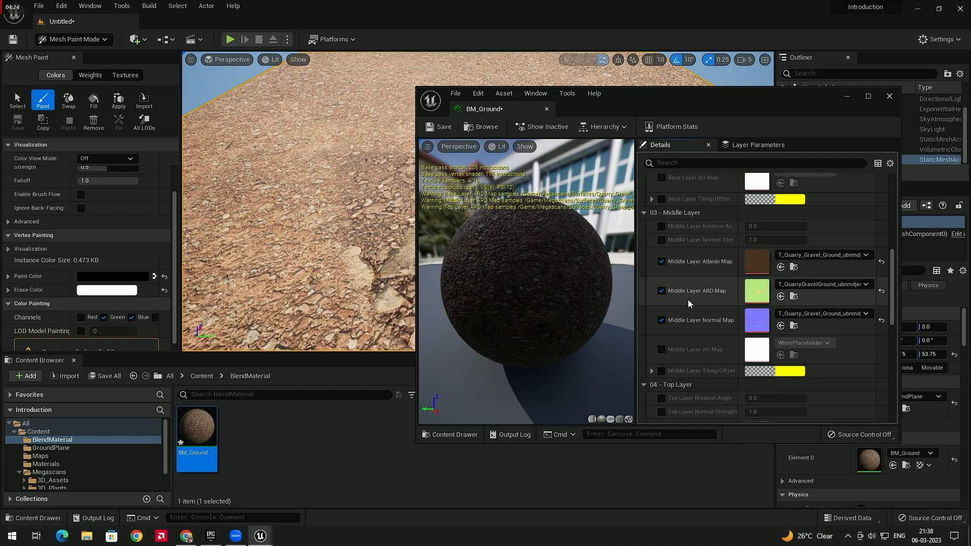
pyautogui.scroll(3, 702, 326)
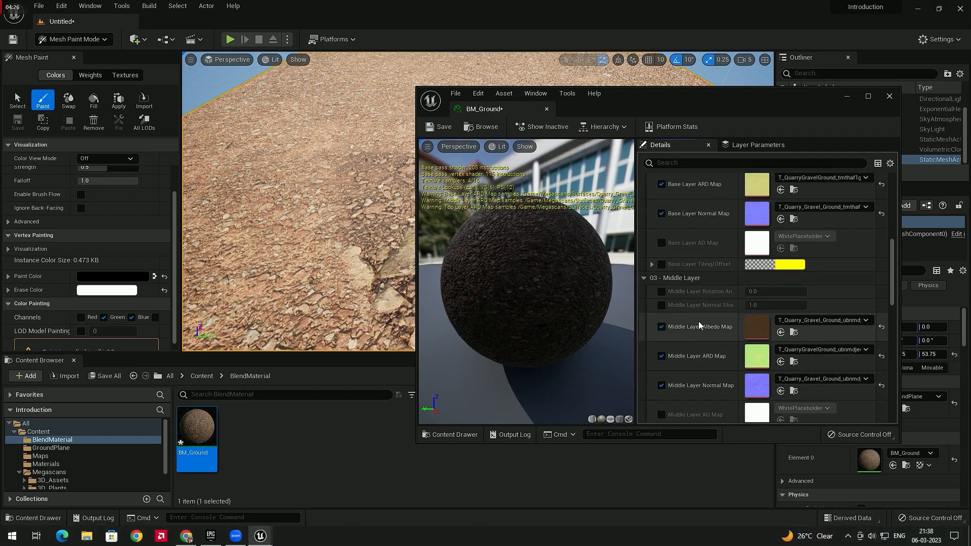
pyautogui.scroll(2, 699, 319)
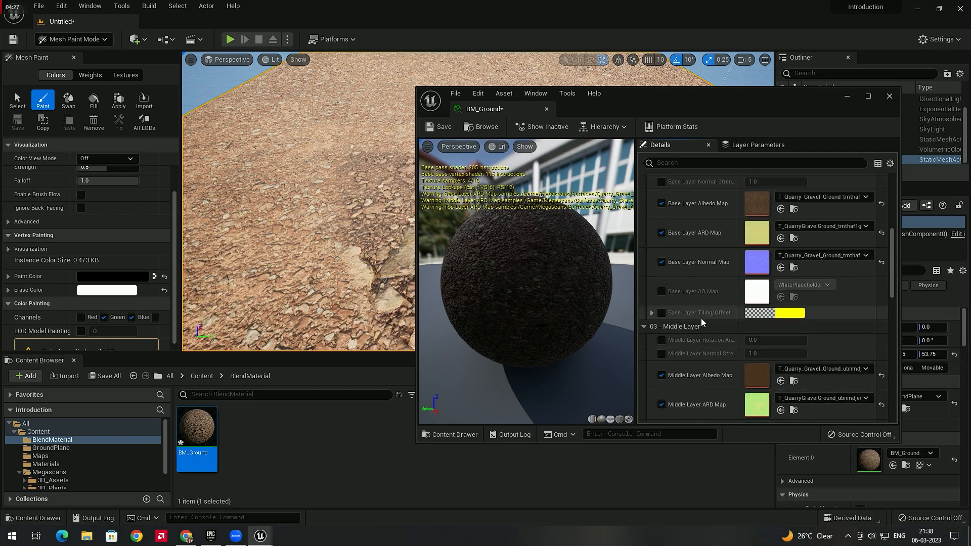
# - Enable the Tiling/Offset parameters of the Base, Middle and Top layers and expand the Base Layer Tiling/Offset values
pyautogui.click(661, 313)
pyautogui.scroll(-4, 702, 310)
pyautogui.scroll(-3, 705, 311)
pyautogui.click(661, 338)
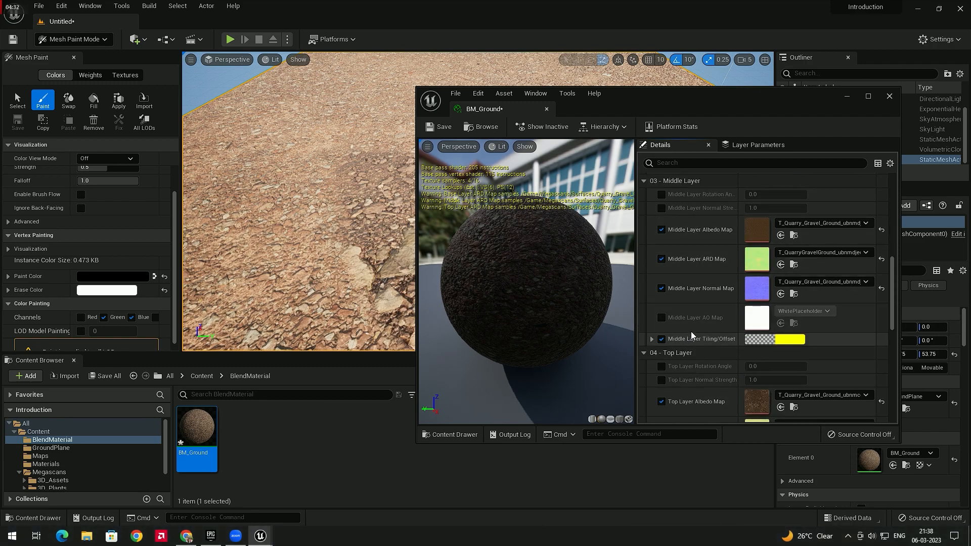
pyautogui.scroll(-7, 702, 320)
pyautogui.click(661, 365)
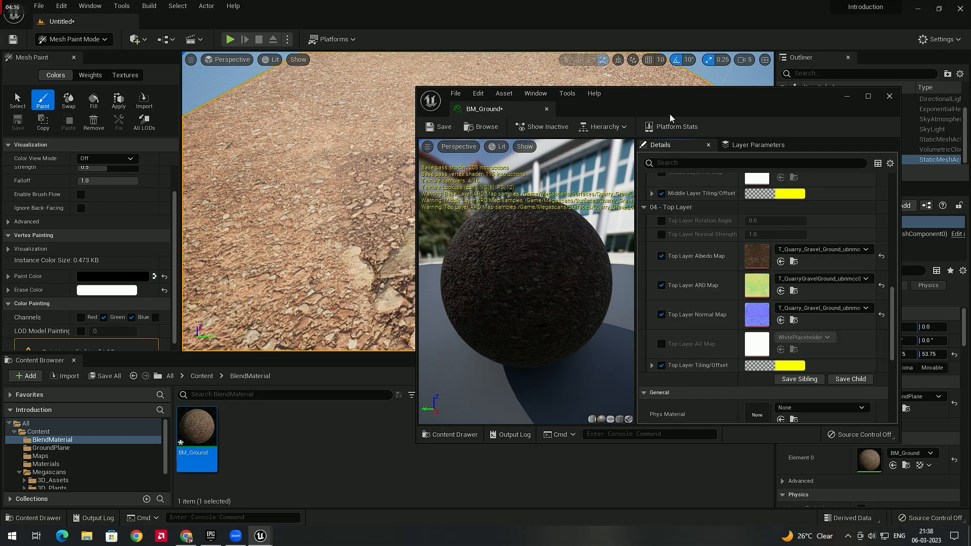
pyautogui.scroll(8, 696, 252)
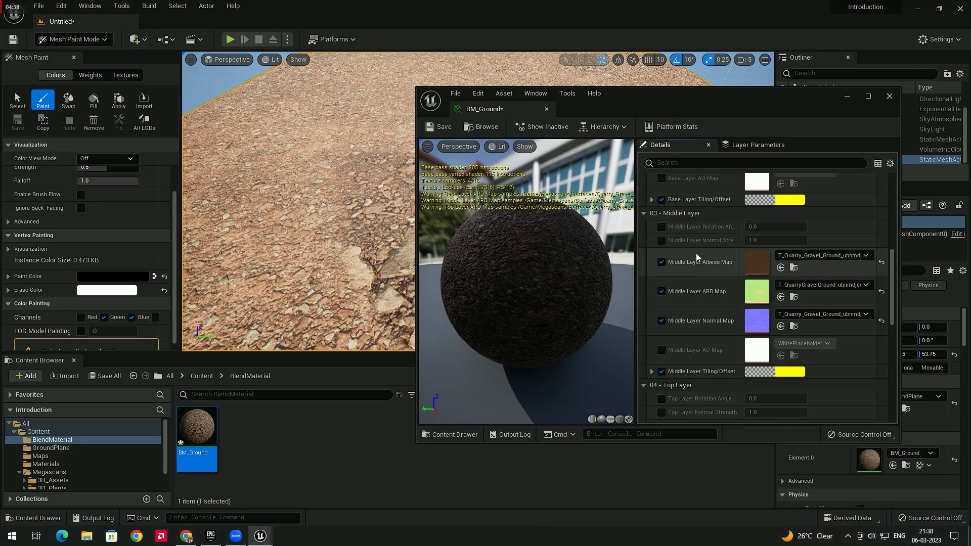
pyautogui.scroll(5, 696, 253)
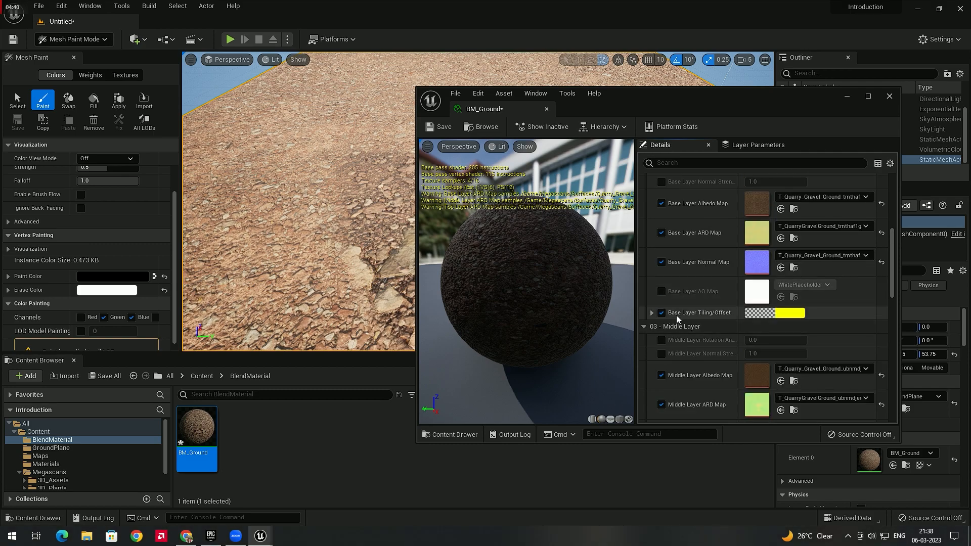
pyautogui.click(651, 313)
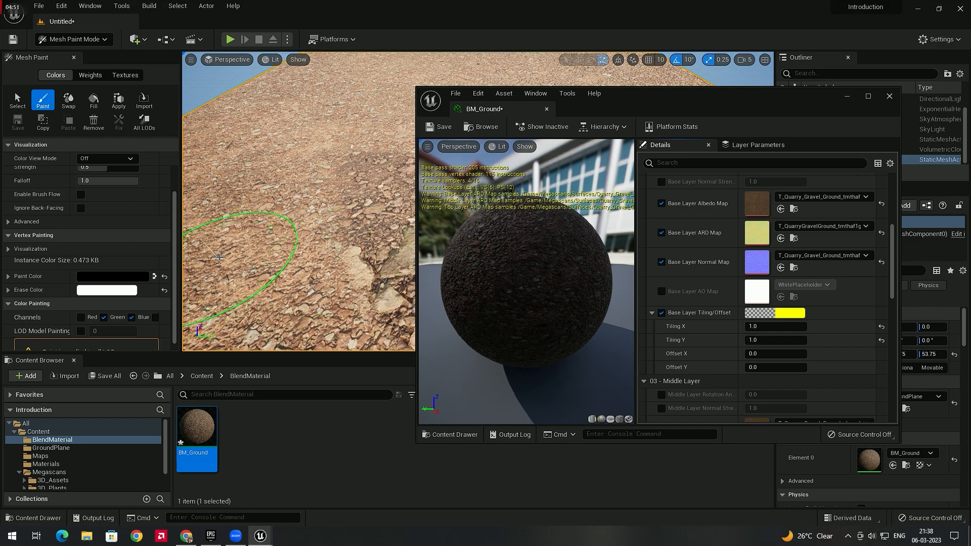
# - Add the Red channel to color painting and paint black over the rocky patch on the ground plane
pyautogui.click(847, 97)
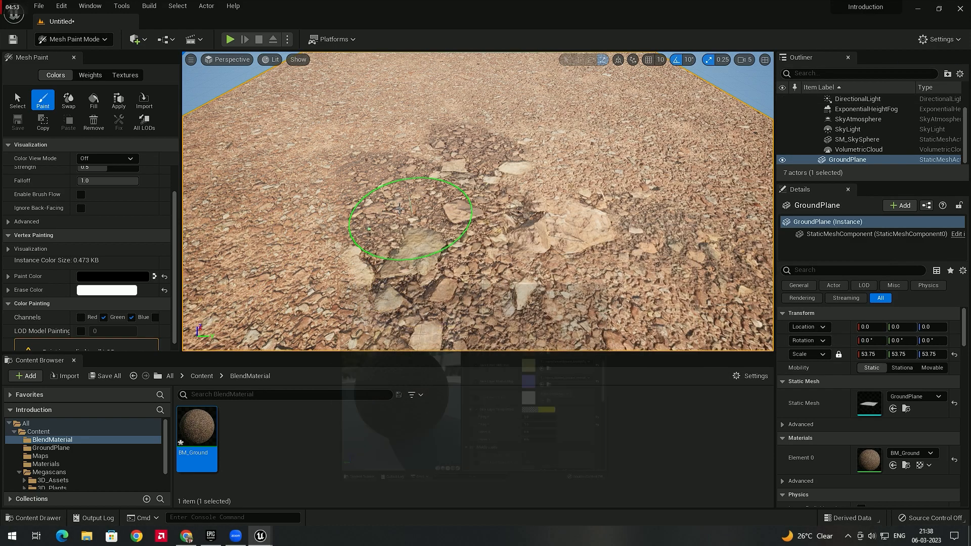
pyautogui.scroll(-1, 63, 244)
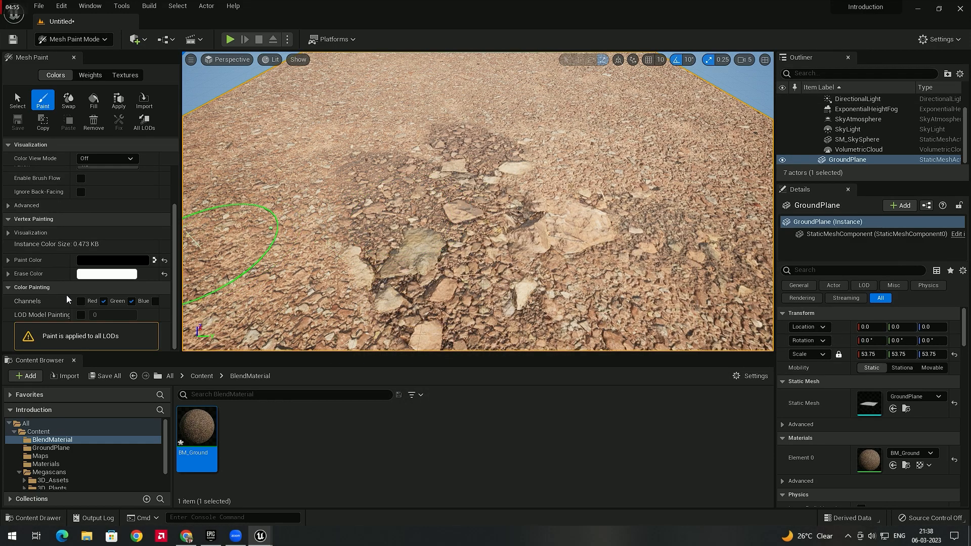
pyautogui.click(81, 300)
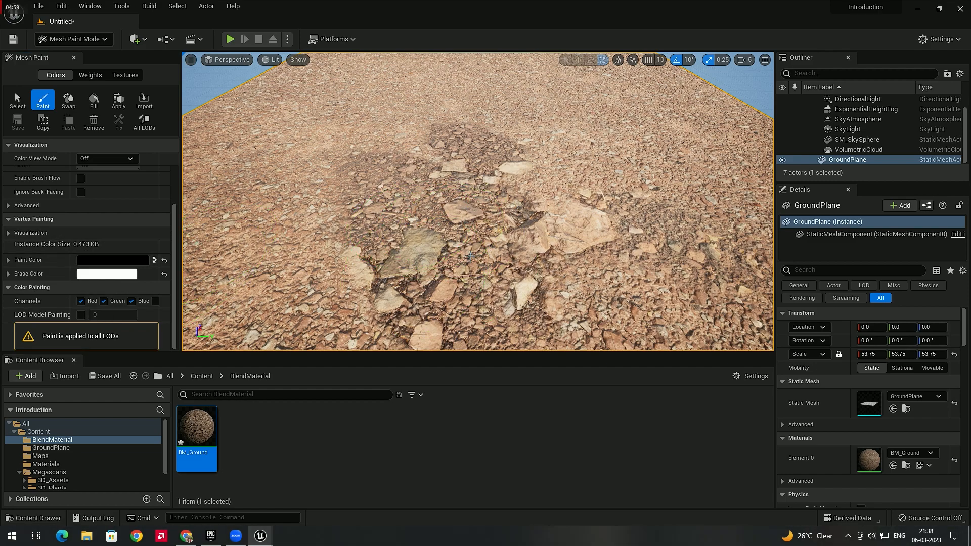
pyautogui.moveTo(444, 283)
pyautogui.mouseDown()
pyautogui.moveTo(445, 256)
pyautogui.moveTo(347, 223)
pyautogui.moveTo(368, 167)
pyautogui.moveTo(482, 158)
pyautogui.mouseUp()
pyautogui.moveTo(640, 225)
pyautogui.mouseDown()
pyautogui.moveTo(607, 234)
pyautogui.moveTo(665, 243)
pyautogui.moveTo(464, 303)
pyautogui.moveTo(478, 259)
pyautogui.mouseUp()
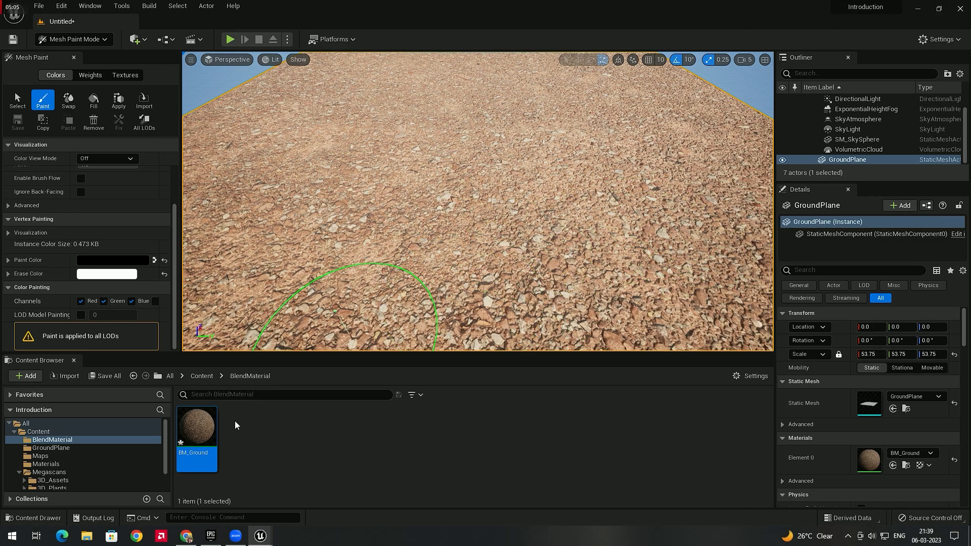
# - Bring back the BM_Ground material editor, place it beside the viewport and view the ground plane close up
pyautogui.doubleClick(197, 429)
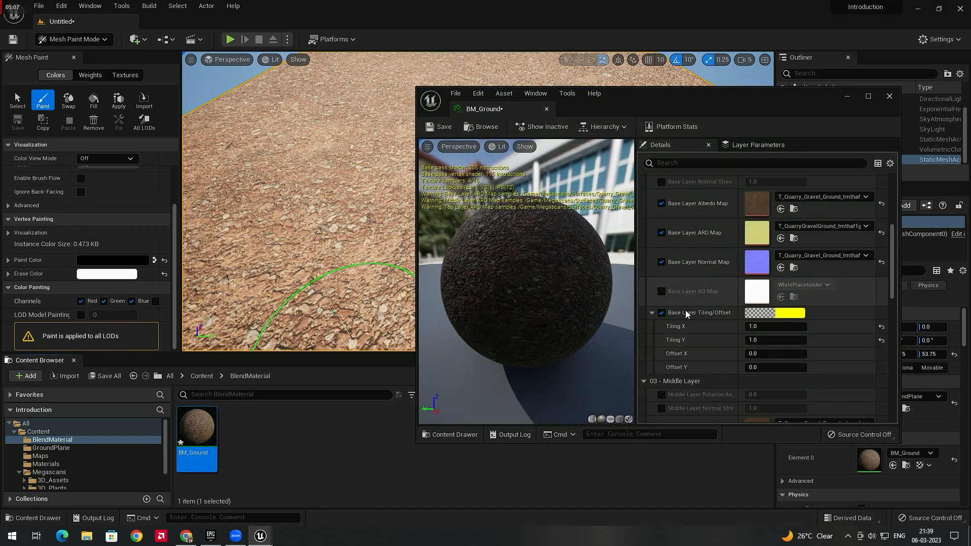
pyautogui.moveTo(643, 102); pyautogui.dragTo(783, 100)
pyautogui.moveTo(535, 139); pyautogui.dragTo(553, 97, button='right')
pyautogui.press('w')
pyautogui.moveTo(408, 160)
pyautogui.mouseDown(button='right')
pyautogui.moveTo(433, 147)
pyautogui.moveTo(483, 200)
pyautogui.moveTo(463, 222)
pyautogui.mouseUp(button='right')
pyautogui.press('s')
pyautogui.press('w')
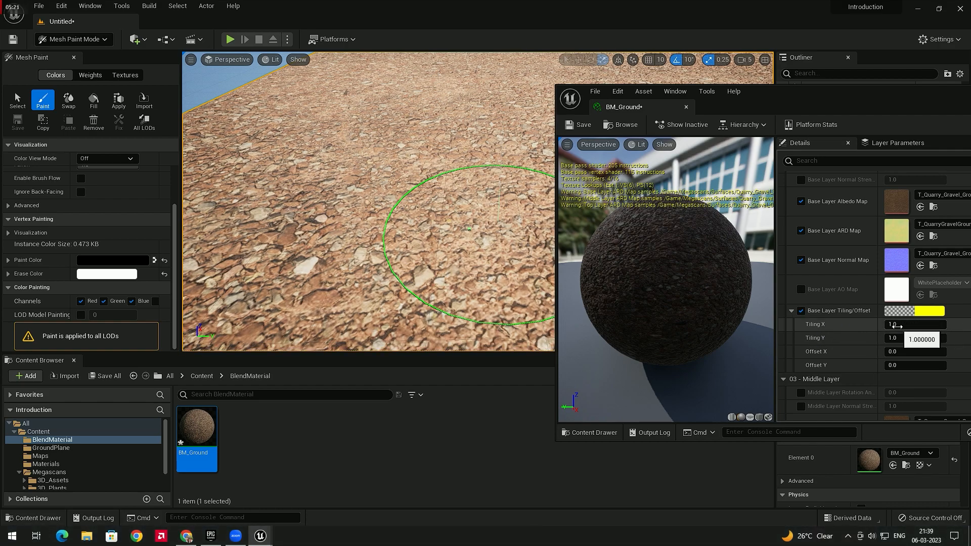
# - Set the Base Layer Tiling X and Tiling Y to 5 and check the ground texture
pyautogui.write('5')
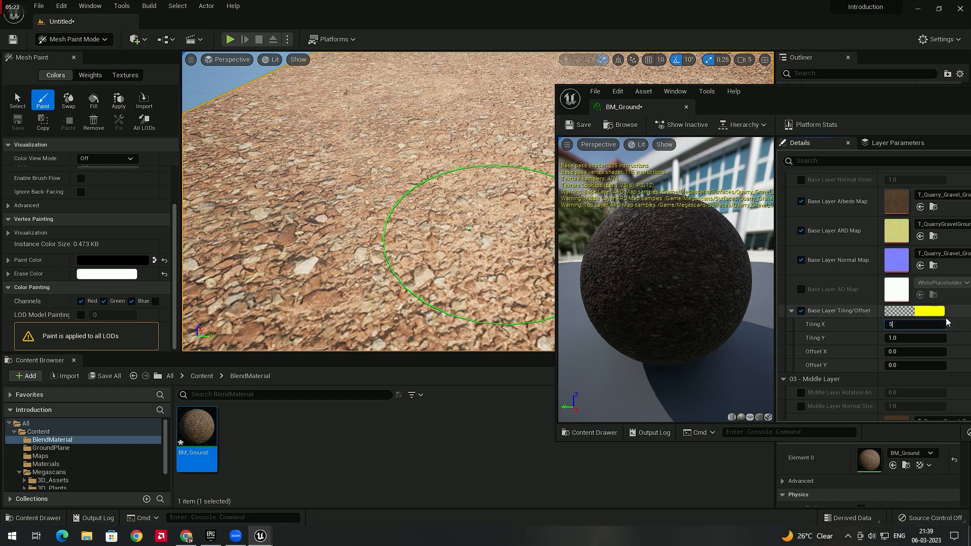
pyautogui.press('Return')
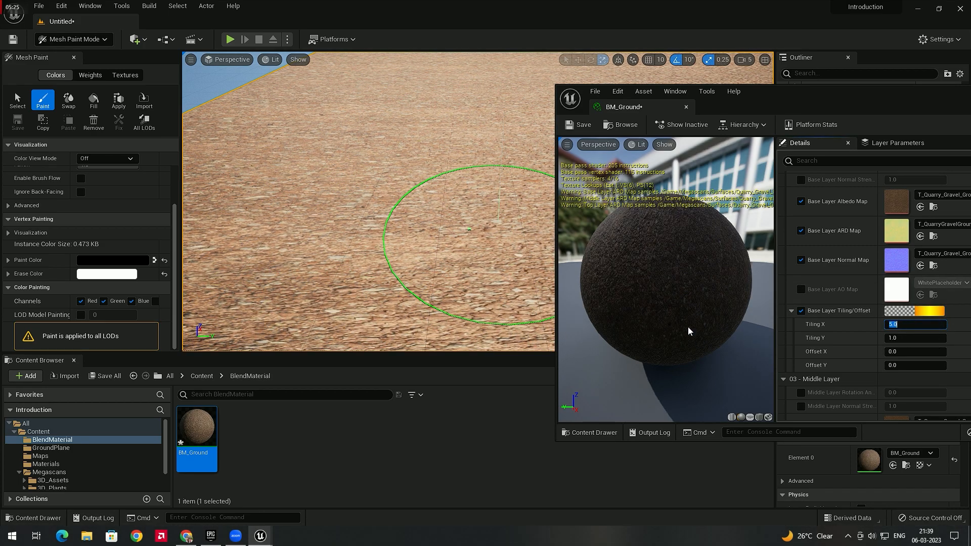
pyautogui.moveTo(476, 239); pyautogui.dragTo(497, 230, button='right')
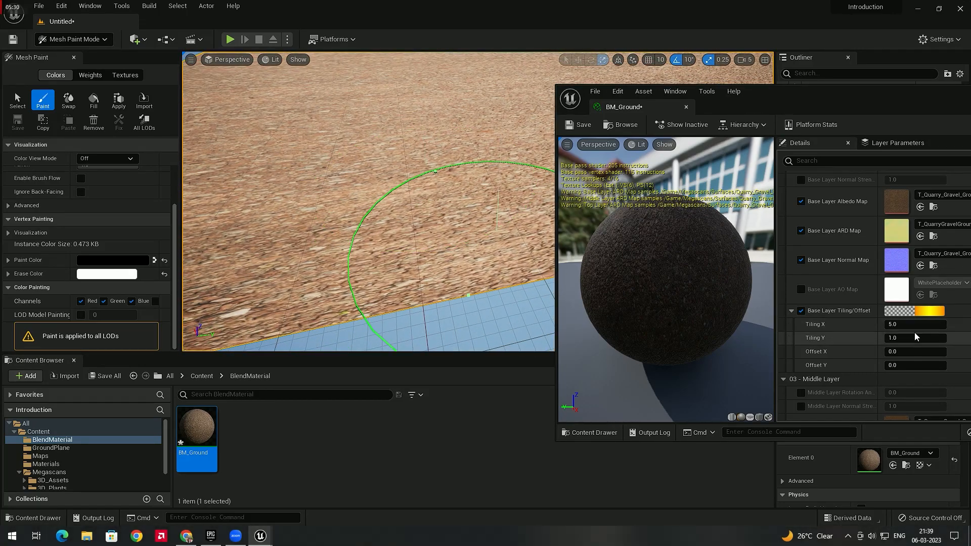
pyautogui.write('5')
pyautogui.press('Return')
pyautogui.moveTo(465, 255)
pyautogui.mouseDown(button='right')
pyautogui.moveTo(465, 289)
pyautogui.moveTo(465, 213)
pyautogui.moveTo(462, 263)
pyautogui.mouseUp(button='right')
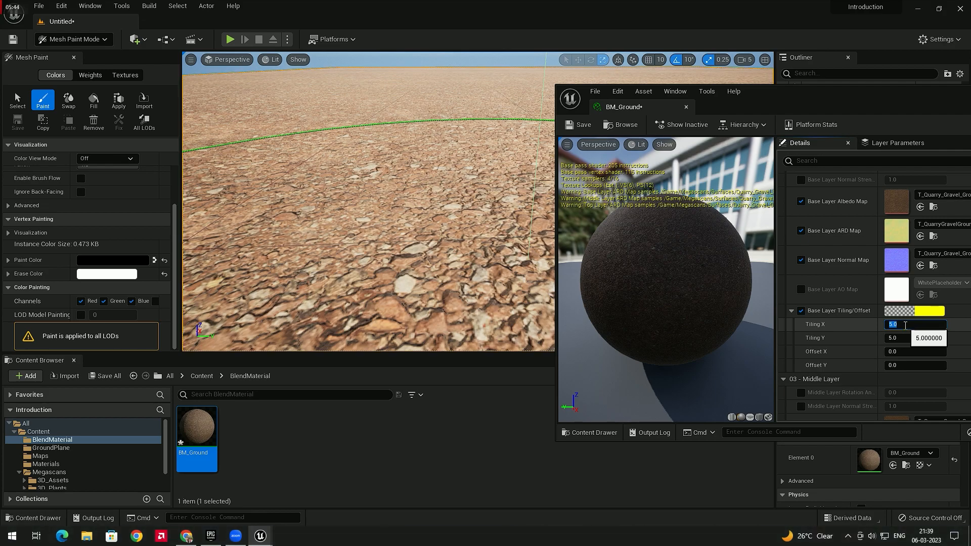
# - Set the Base Layer Tiling X and Tiling Y to 10 and check the texture across the ground plane
pyautogui.write('0')
pyautogui.press('Tab')
pyautogui.write('10')
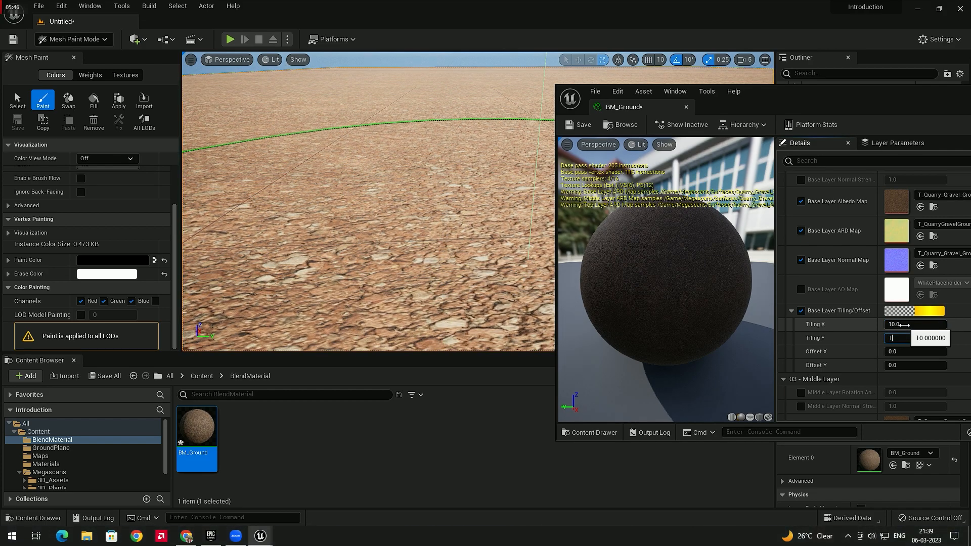
pyautogui.press('Return')
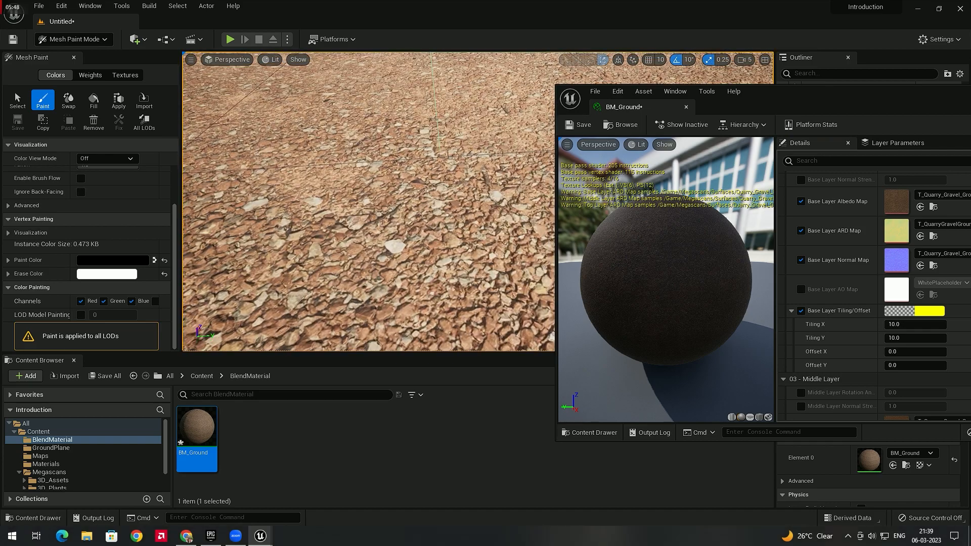
pyautogui.click(930, 324)
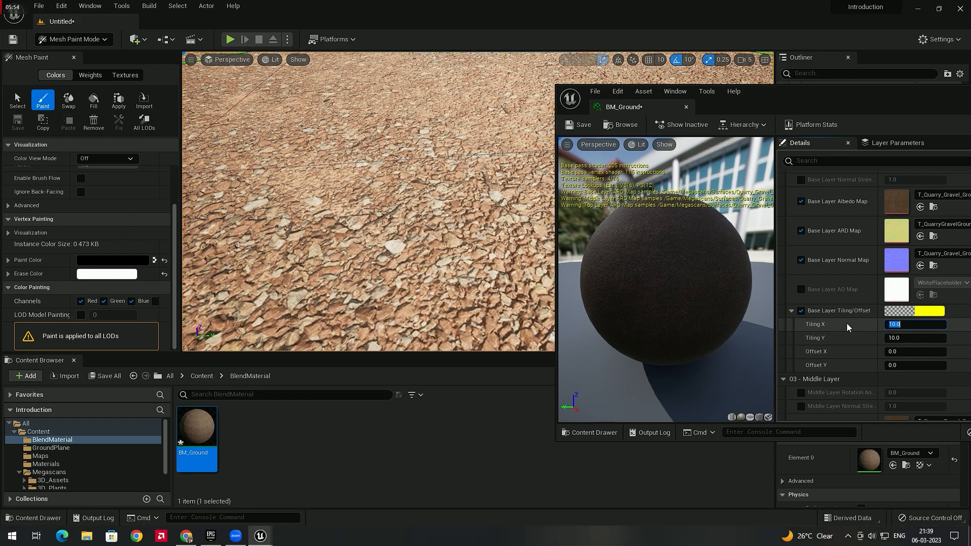
pyautogui.moveTo(485, 243); pyautogui.dragTo(404, 218, button='right')
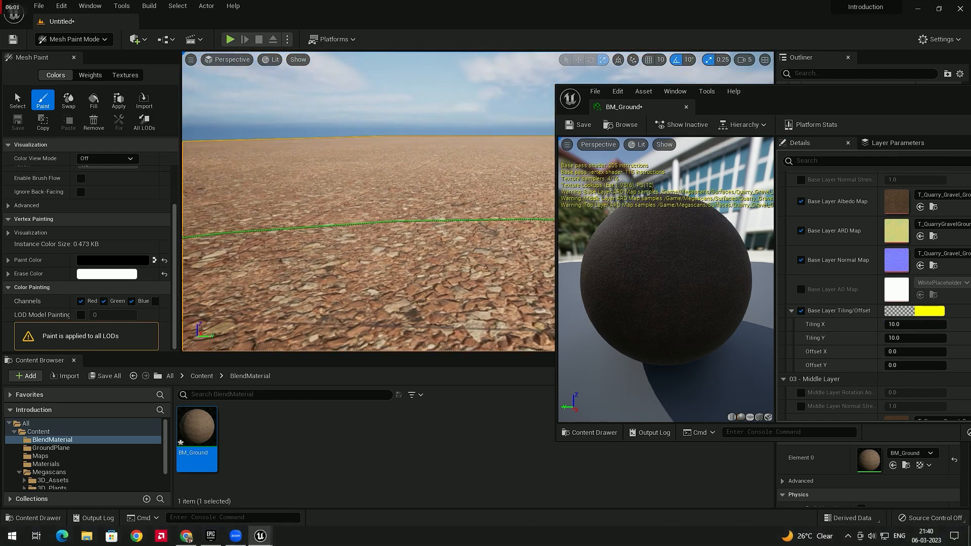
pyautogui.moveTo(404, 218)
pyautogui.mouseDown(button='right')
pyautogui.moveTo(414, 273)
pyautogui.moveTo(455, 313)
pyautogui.moveTo(445, 329)
pyautogui.moveTo(412, 212)
pyautogui.mouseUp(button='right')
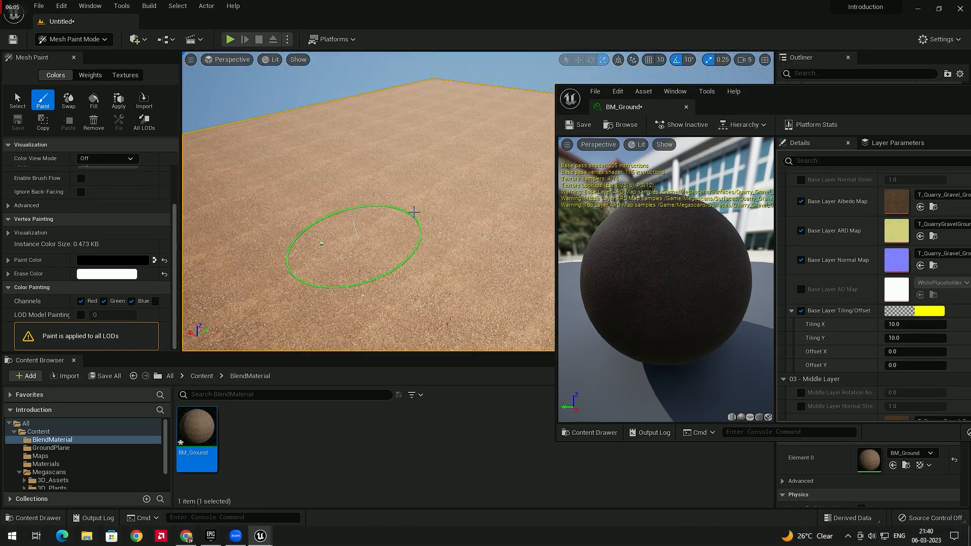
# - Set the Base Layer Tiling X and Tiling Y to 1 and compare the texture on the ground plane
pyautogui.moveTo(468, 225)
pyautogui.mouseDown(button='right')
pyautogui.moveTo(361, 136)
pyautogui.moveTo(227, 249)
pyautogui.moveTo(373, 221)
pyautogui.moveTo(477, 182)
pyautogui.moveTo(444, 188)
pyautogui.moveTo(467, 264)
pyautogui.moveTo(443, 264)
pyautogui.mouseUp(button='right')
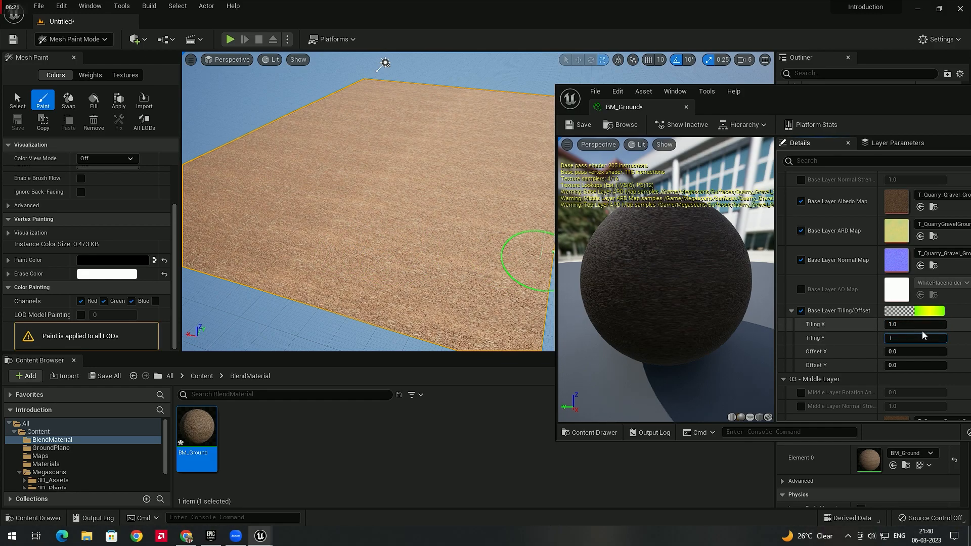
pyautogui.press('Return')
pyautogui.moveTo(470, 258); pyautogui.dragTo(482, 249, button='right')
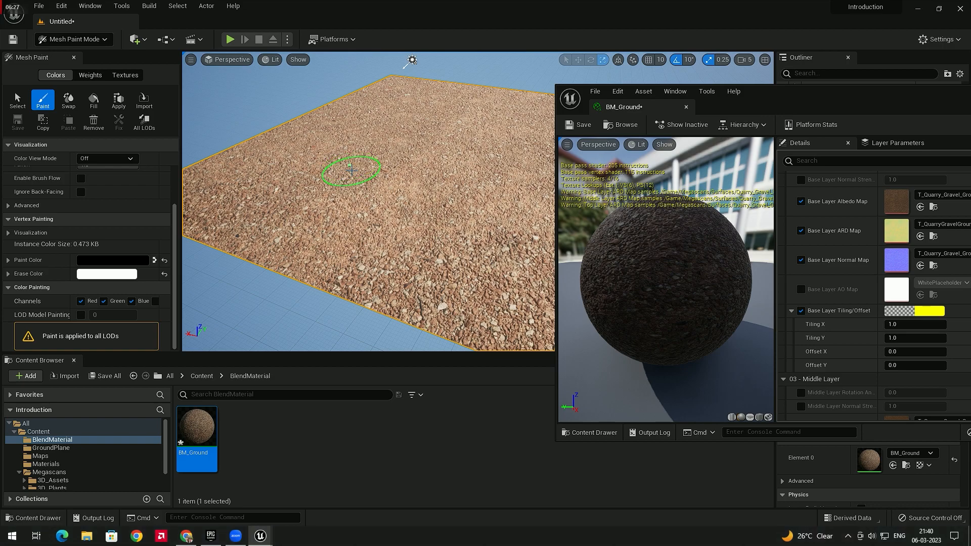
# - Return the Base Layer Tiling X and Tiling Y to 10 and inspect the ground surface close up
pyautogui.write('10')
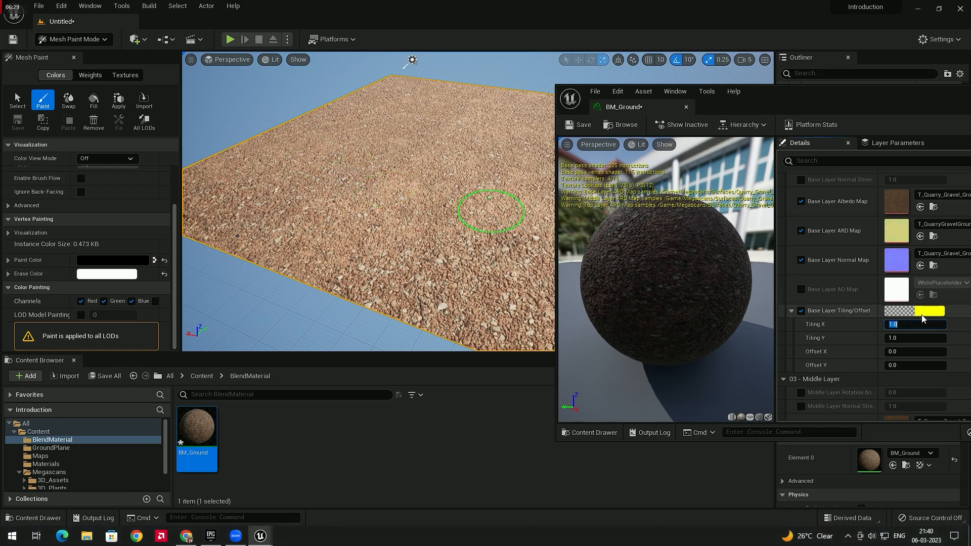
pyautogui.press('Tab')
pyautogui.write('10')
pyautogui.press('Return')
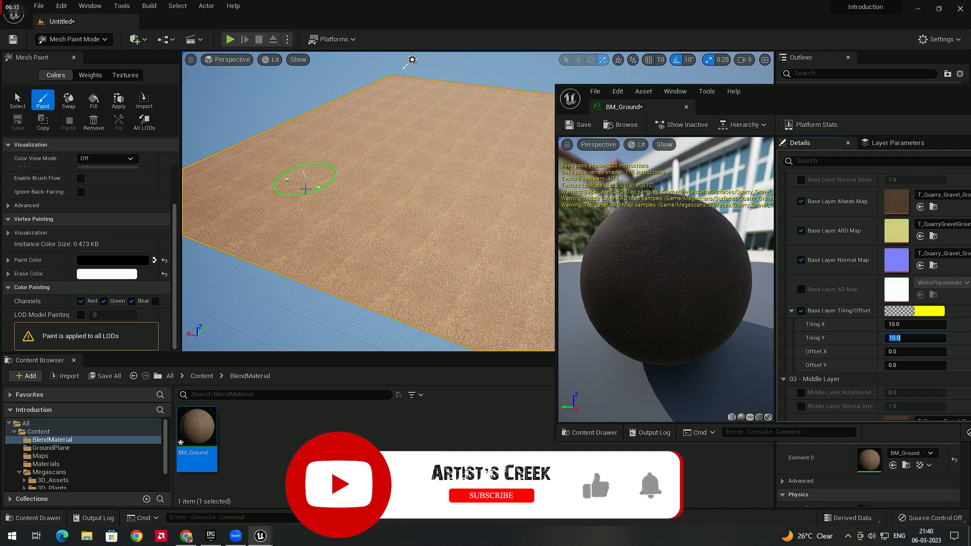
pyautogui.moveTo(384, 260); pyautogui.dragTo(452, 199, button='right')
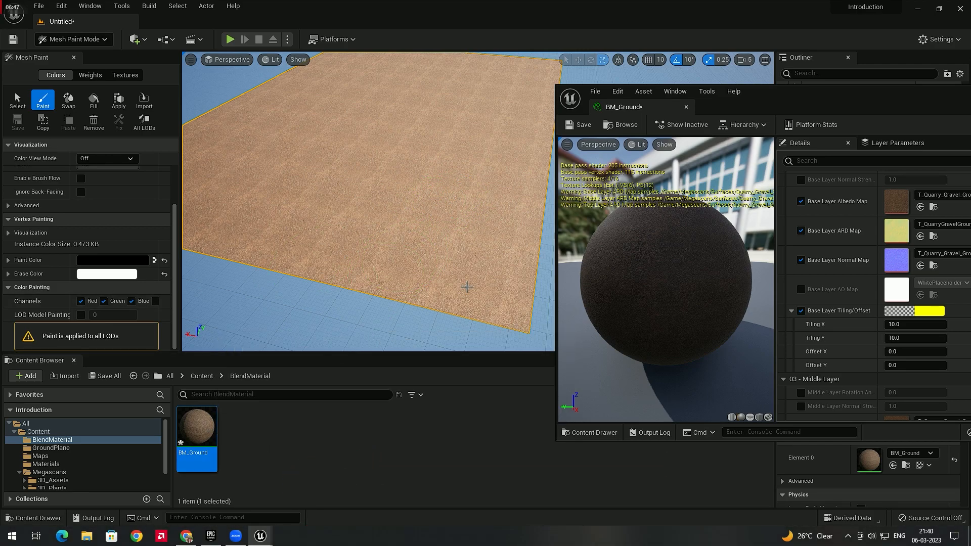
pyautogui.scroll(5, 445, 212)
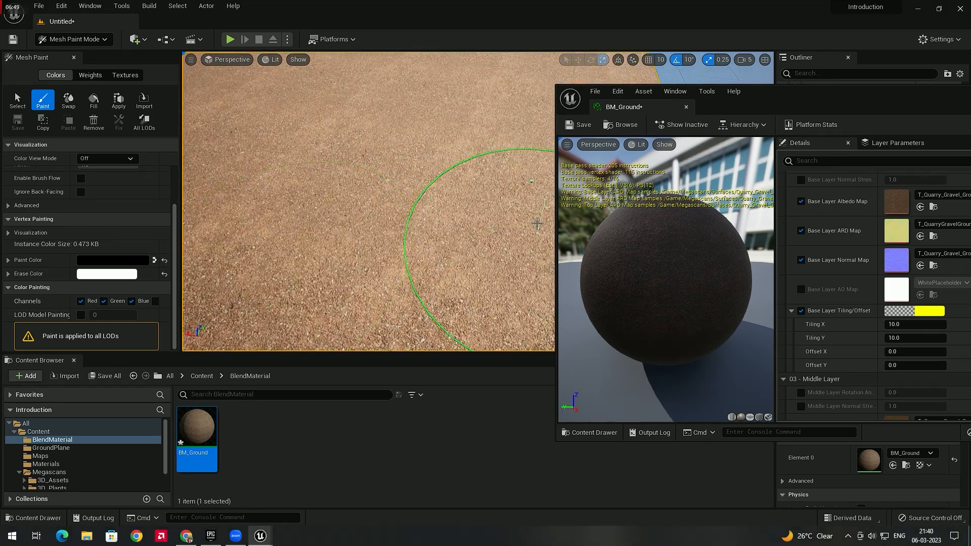
pyautogui.moveTo(444, 181); pyautogui.dragTo(385, 140, button='right')
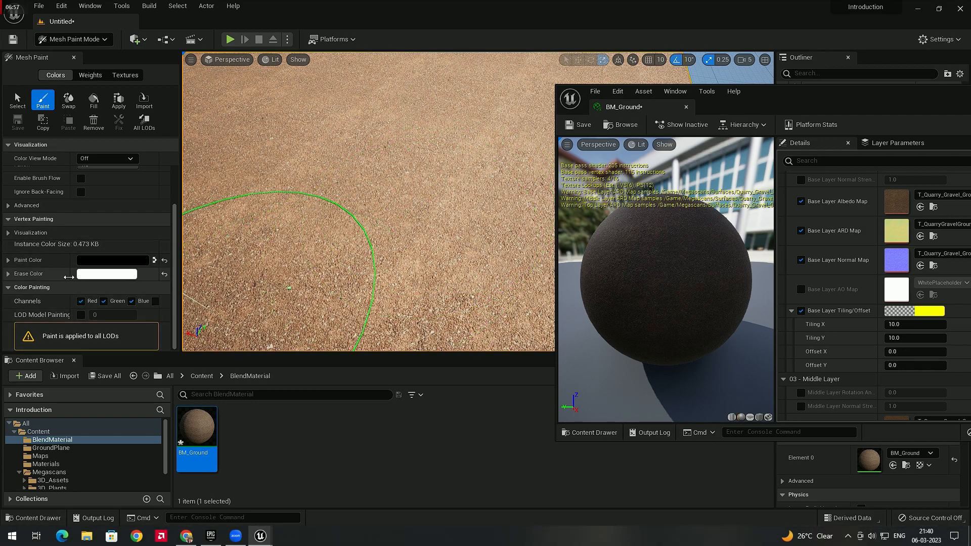
# - Exclude the Red channel from color painting and paint rocky patches in black on the ground plane
pyautogui.click(96, 301)
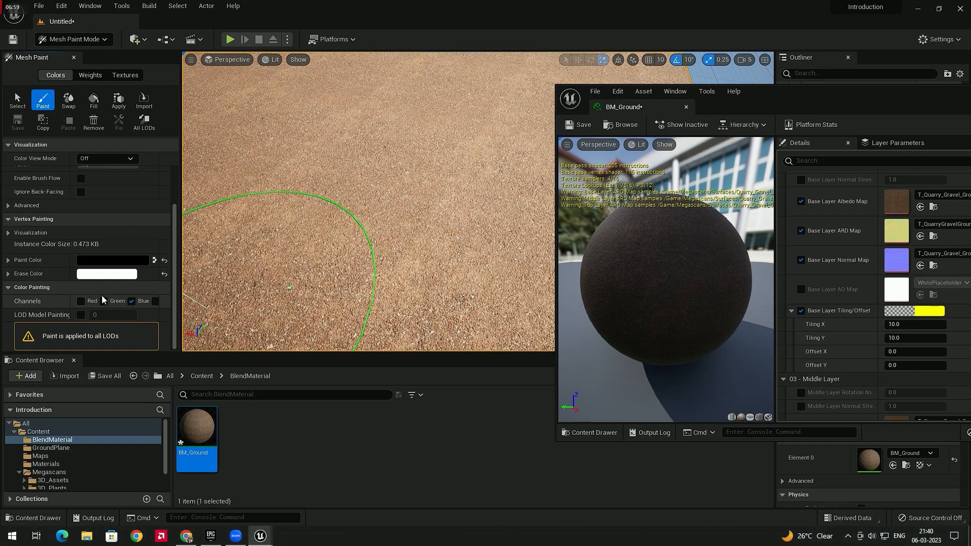
pyautogui.moveTo(358, 229); pyautogui.dragTo(379, 250)
pyautogui.scroll(-6, 390, 245)
pyautogui.scroll(4, 442, 226)
pyautogui.moveTo(389, 169); pyautogui.dragTo(386, 150)
pyautogui.moveTo(456, 109); pyautogui.dragTo(481, 127)
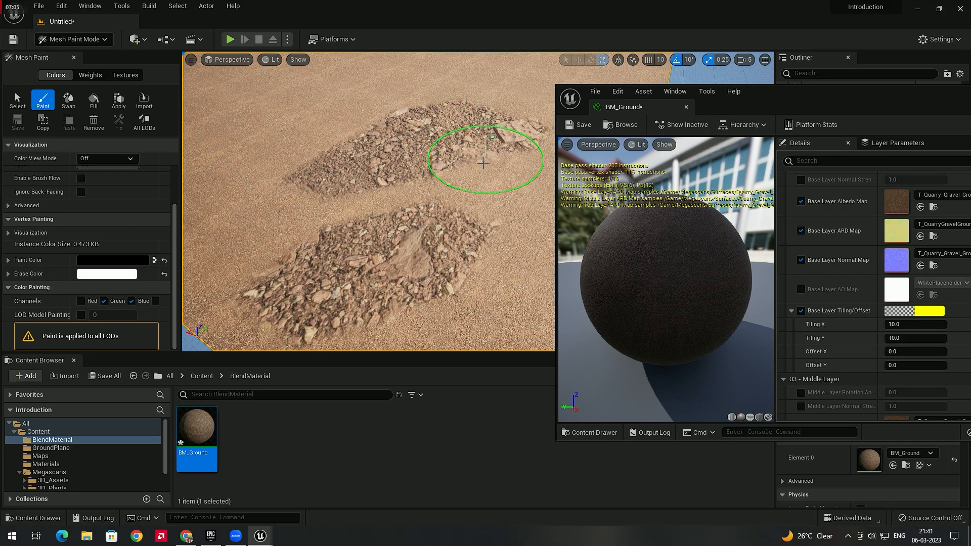
# - Inspect the painted patches and set the Middle Layer Tiling X and Tiling Y to 10
pyautogui.scroll(-6, 455, 212)
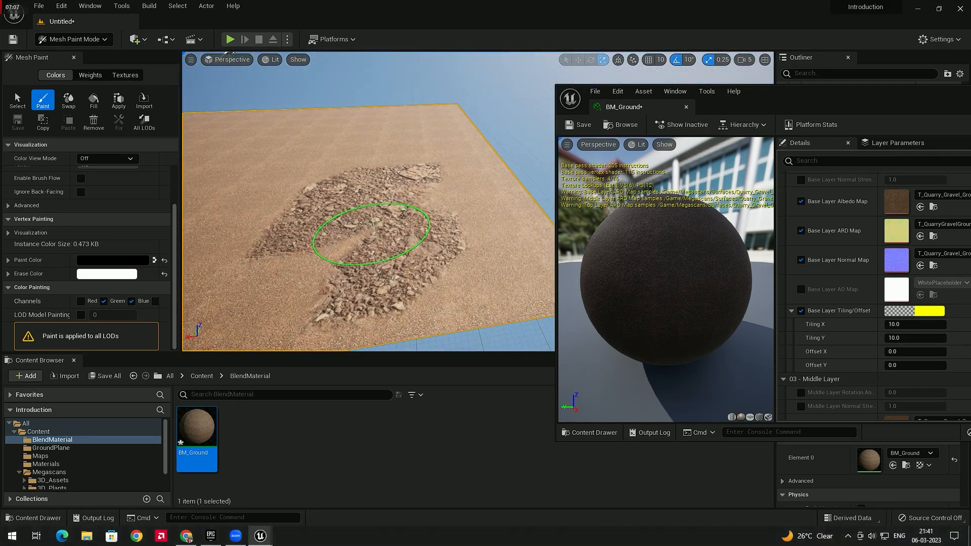
pyautogui.scroll(8, 372, 233)
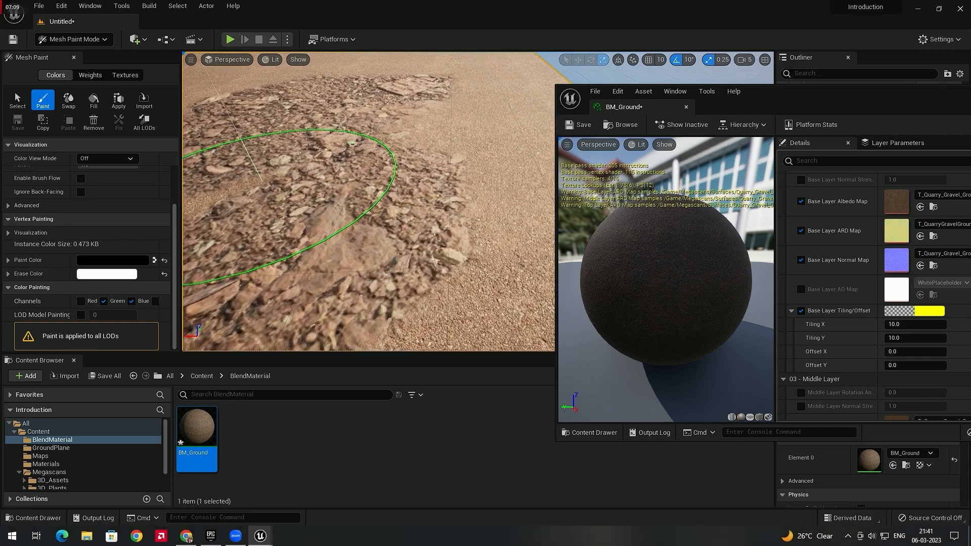
pyautogui.scroll(2, 353, 144)
pyautogui.moveTo(484, 178)
pyautogui.mouseDown(button='right')
pyautogui.moveTo(483, 190)
pyautogui.moveTo(450, 187)
pyautogui.moveTo(516, 205)
pyautogui.moveTo(493, 141)
pyautogui.mouseUp(button='right')
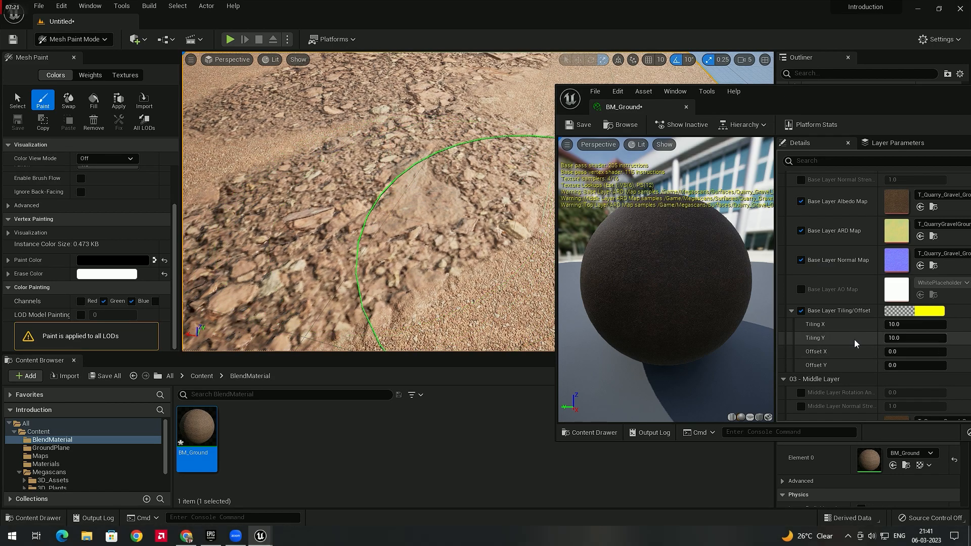
pyautogui.scroll(-4, 854, 329)
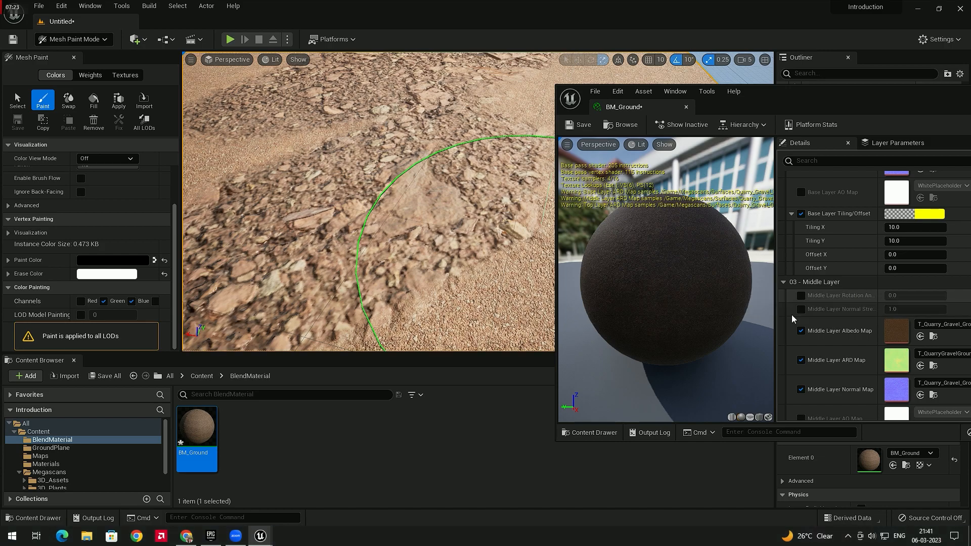
pyautogui.scroll(-3, 830, 321)
pyautogui.click(792, 375)
pyautogui.scroll(-2, 823, 354)
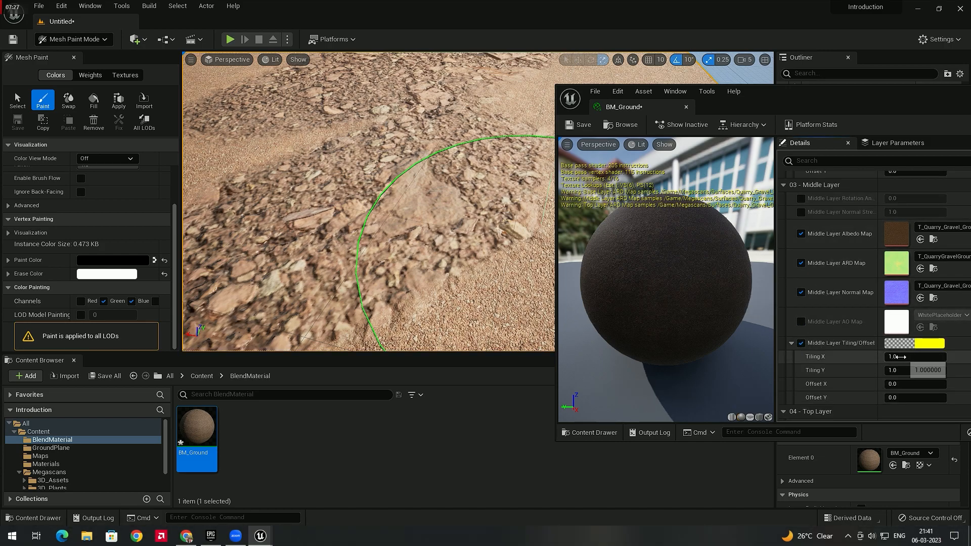
pyautogui.write('10')
pyautogui.press('Tab')
pyautogui.write('1')
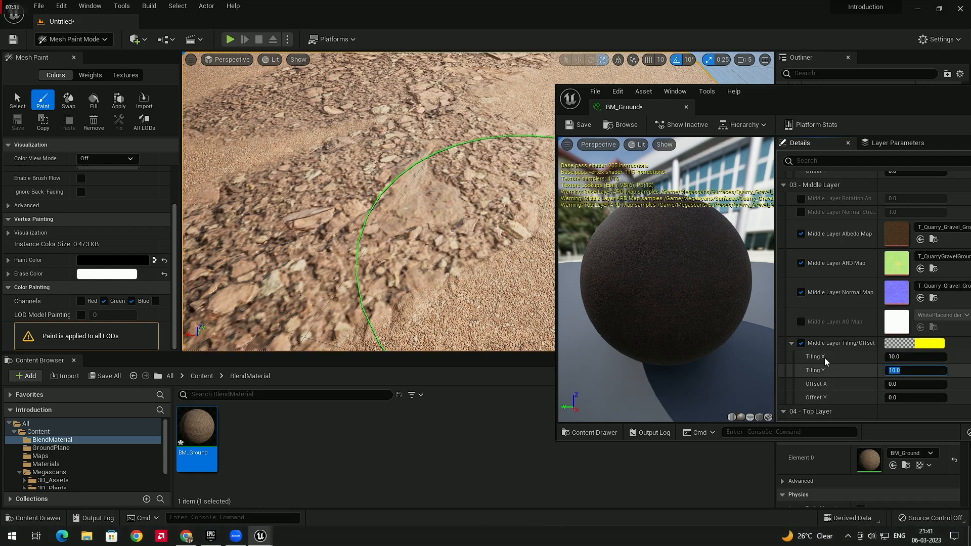
# - Set the Top Layer Tiling X and Tiling Y to 10 in the BM_Ground material
pyautogui.scroll(-10, 829, 319)
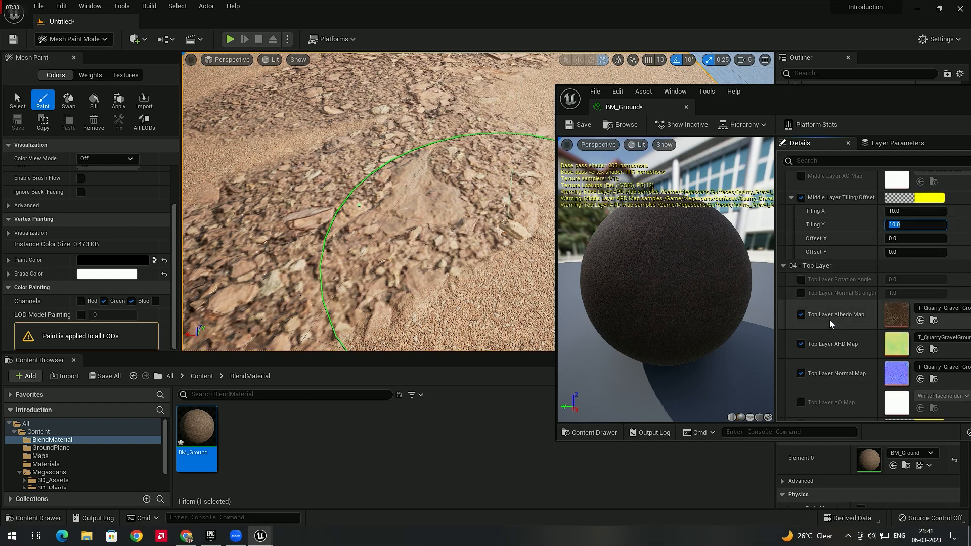
pyautogui.click(814, 361)
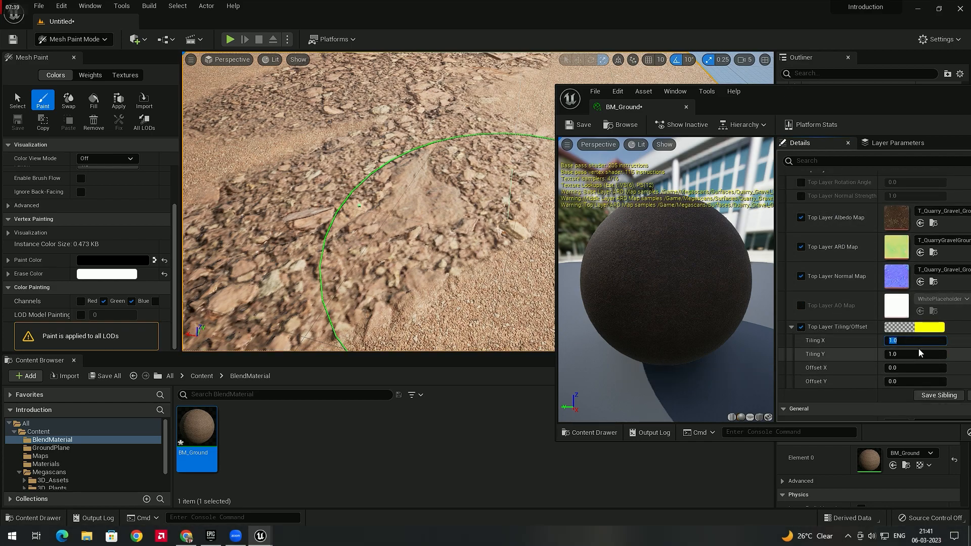
pyautogui.write('10')
pyautogui.press('Tab')
pyautogui.write('10')
pyautogui.press('Return')
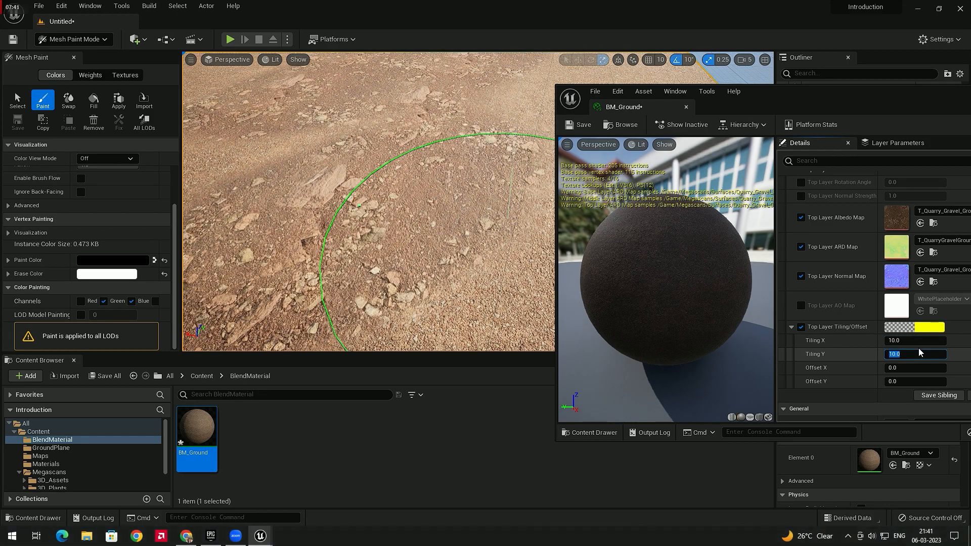
# - Examine how the retiled layers blend across the painted patch from close up and from a distance
pyautogui.moveTo(397, 280); pyautogui.dragTo(391, 238, button='right')
pyautogui.moveTo(342, 258)
pyautogui.mouseDown(button='right')
pyautogui.moveTo(551, 177)
pyautogui.moveTo(405, 234)
pyautogui.mouseUp(button='right')
pyautogui.moveTo(405, 234); pyautogui.dragTo(265, 267)
pyautogui.moveTo(242, 271)
pyautogui.mouseDown(button='right')
pyautogui.moveTo(375, 260)
pyautogui.moveTo(412, 245)
pyautogui.moveTo(215, 221)
pyautogui.mouseUp(button='right')
pyautogui.moveTo(215, 221); pyautogui.dragTo(208, 218)
pyautogui.moveTo(249, 188); pyautogui.dragTo(410, 236, button='right')
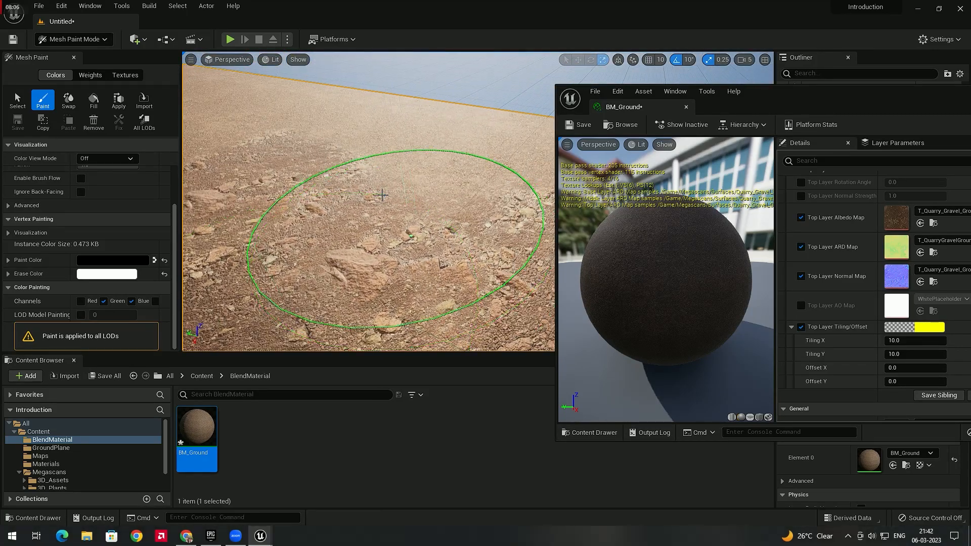
pyautogui.press('w')
pyautogui.moveTo(407, 164)
pyautogui.mouseDown(button='right')
pyautogui.moveTo(364, 162)
pyautogui.moveTo(329, 126)
pyautogui.moveTo(389, 162)
pyautogui.moveTo(444, 149)
pyautogui.moveTo(501, 192)
pyautogui.moveTo(496, 233)
pyautogui.mouseUp(button='right')
pyautogui.press('s')
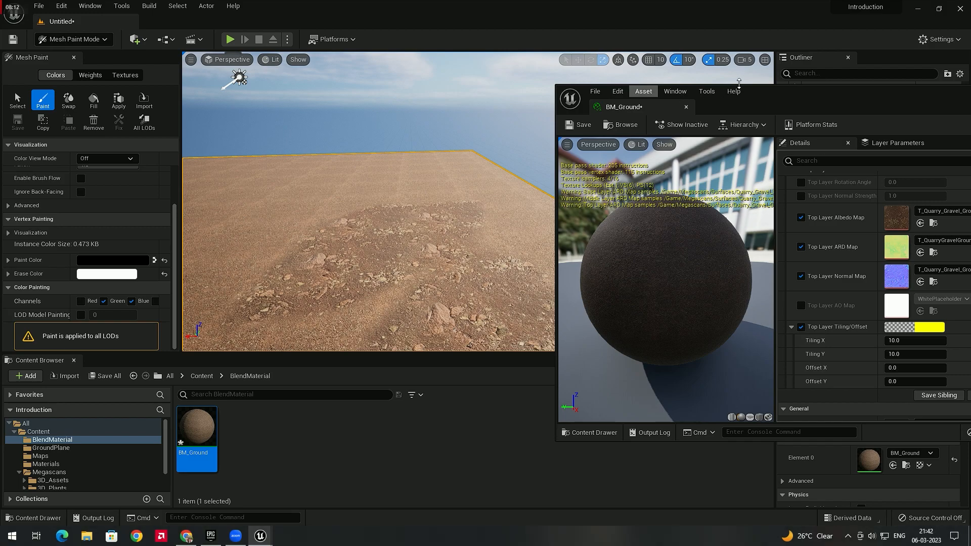
# - Minimize the BM_Ground editor and undo the vertex painting and the layer tiling changes on the ground plane
pyautogui.moveTo(862, 95); pyautogui.dragTo(625, 121)
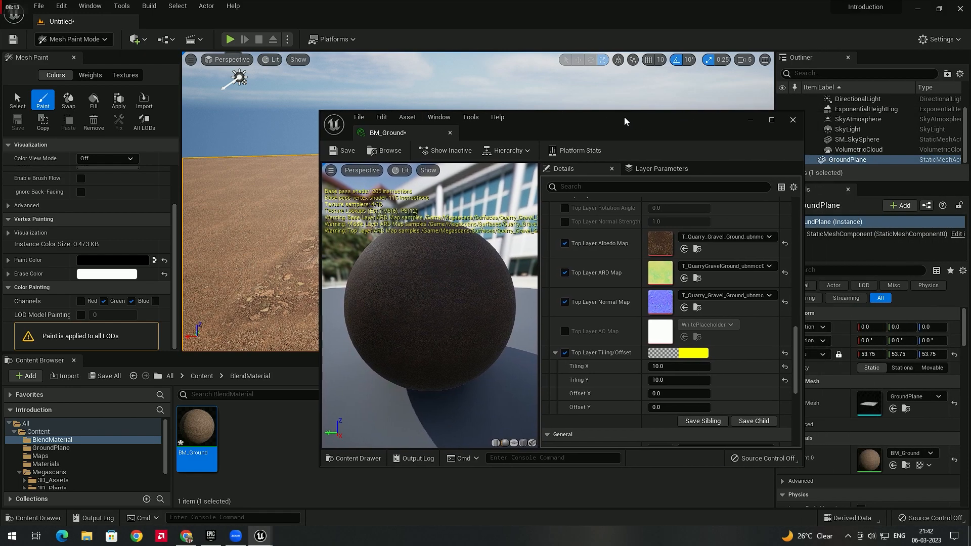
pyautogui.click(749, 120)
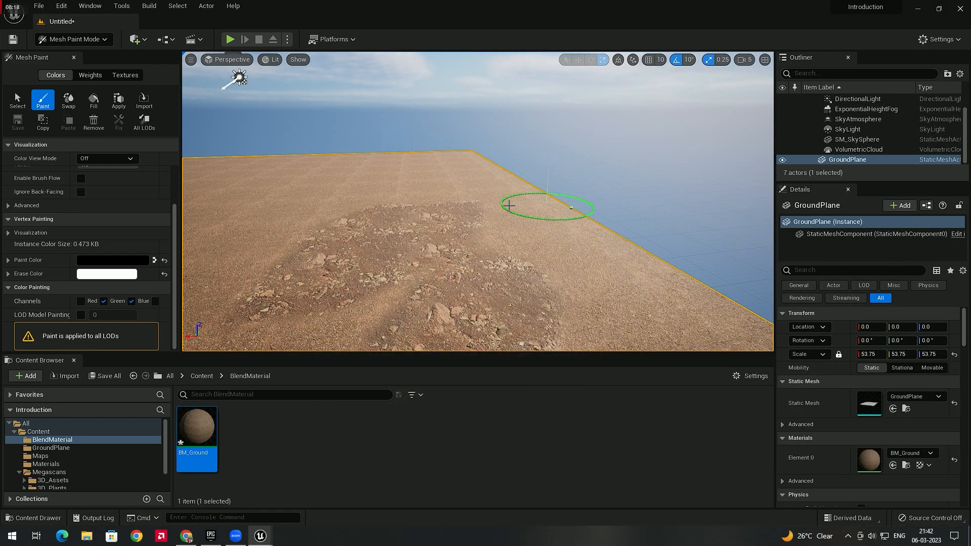
pyautogui.hotkey('ctrl', 'z')
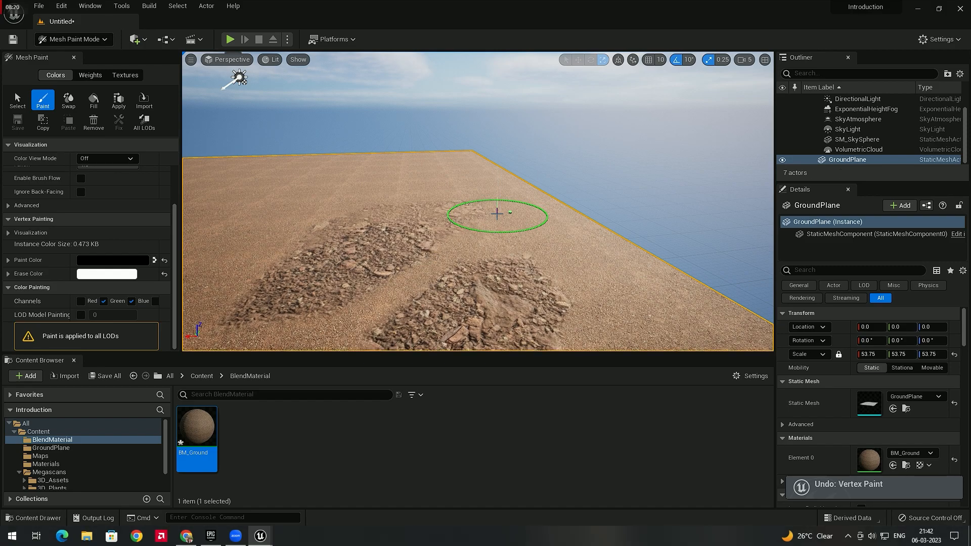
pyautogui.moveTo(497, 216)
pyautogui.mouseDown(button='right')
pyautogui.moveTo(424, 194)
pyautogui.moveTo(435, 207)
pyautogui.moveTo(500, 214)
pyautogui.mouseUp(button='right')
pyautogui.press('w')
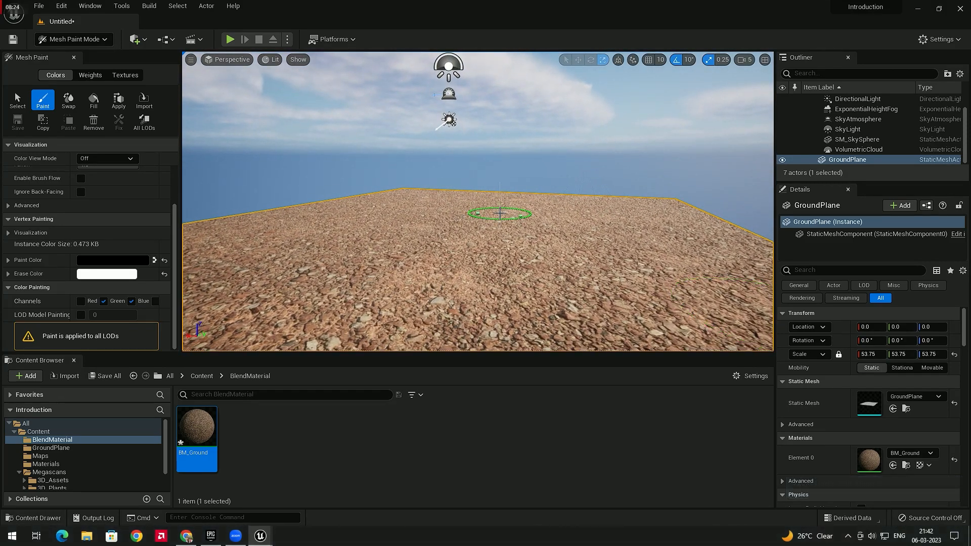
# - Add a basic Player Start actor to the level
pyautogui.click(144, 42)
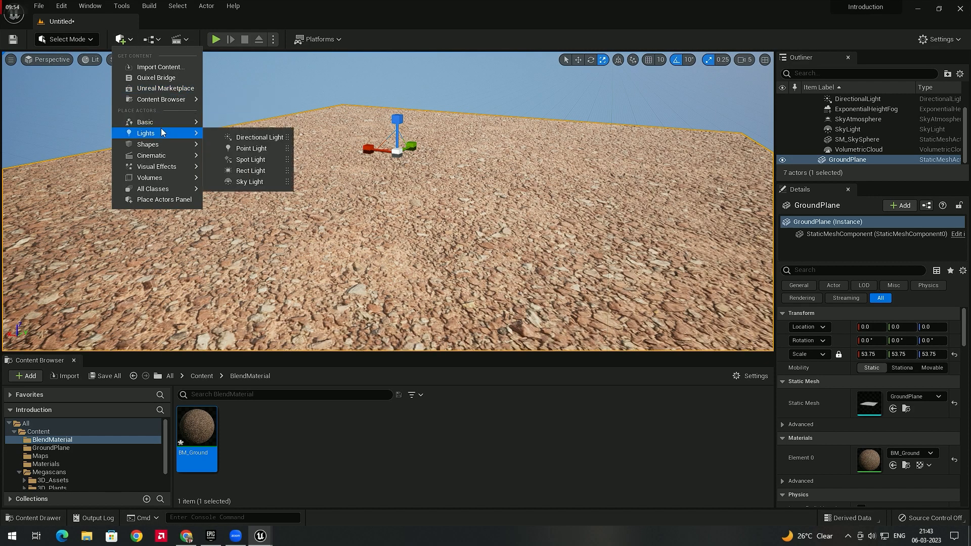
pyautogui.moveTo(165, 122)
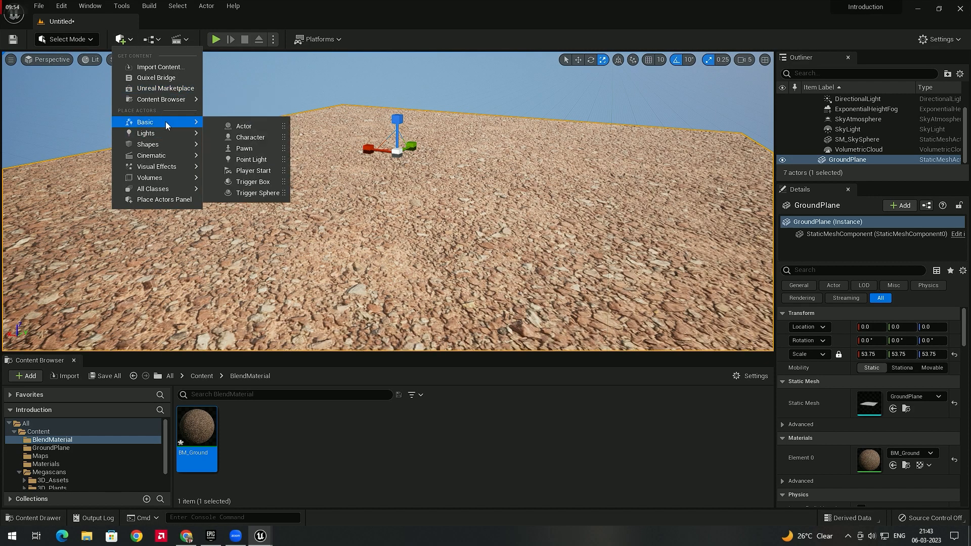
pyautogui.click(262, 172)
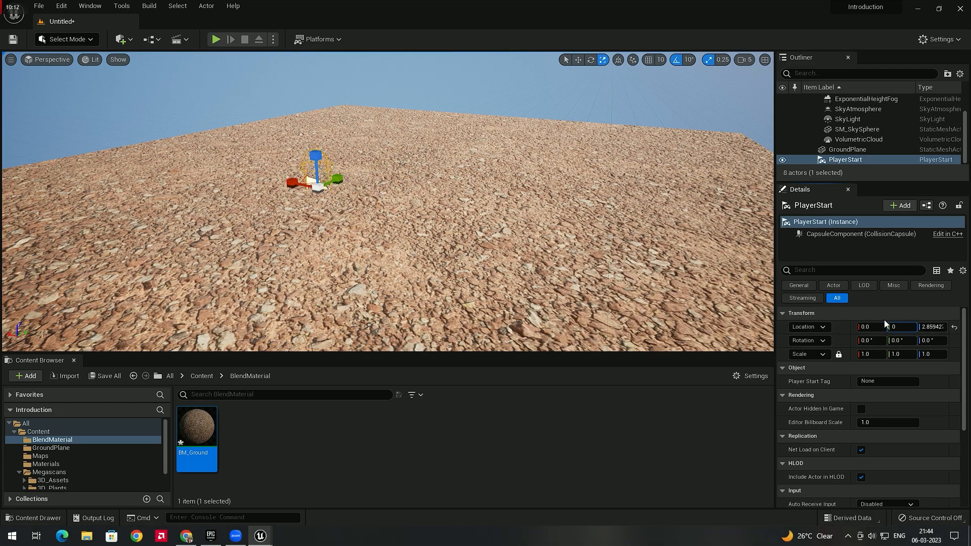
# - Set the Player Start's location to 0 on the X, Y and Z axes
pyautogui.write('0')
pyautogui.press('Tab')
pyautogui.write('0')
pyautogui.press('Return')
# - Raise the Player Start vertically above the ground plane to a Z location of about 97
pyautogui.moveTo(505, 202); pyautogui.dragTo(501, 167, button='right')
pyautogui.press('w')
pyautogui.moveTo(437, 263); pyautogui.dragTo(437, 263, button='right')
pyautogui.press('w')
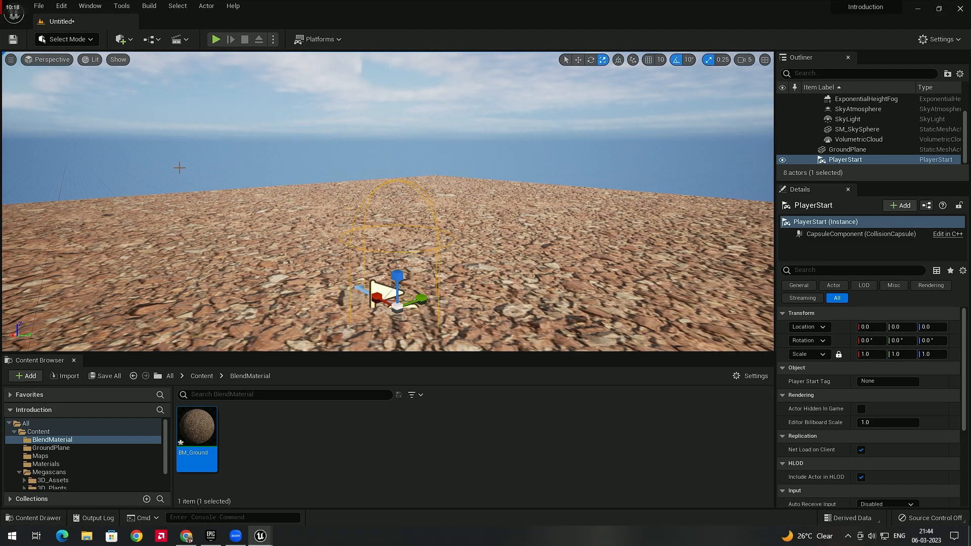
pyautogui.click(565, 60)
pyautogui.moveTo(397, 266); pyautogui.dragTo(409, 230)
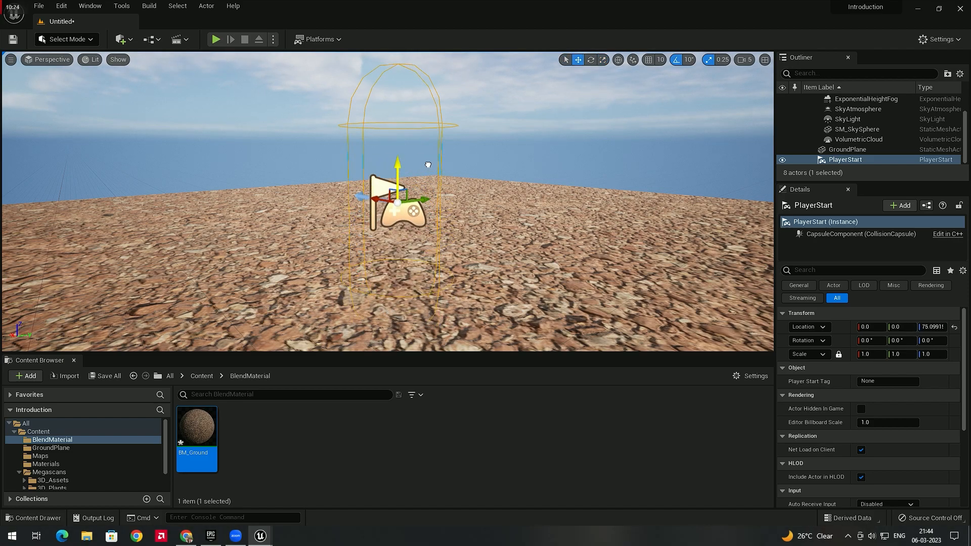
pyautogui.moveTo(427, 166); pyautogui.dragTo(428, 147)
pyautogui.moveTo(427, 147); pyautogui.dragTo(428, 139)
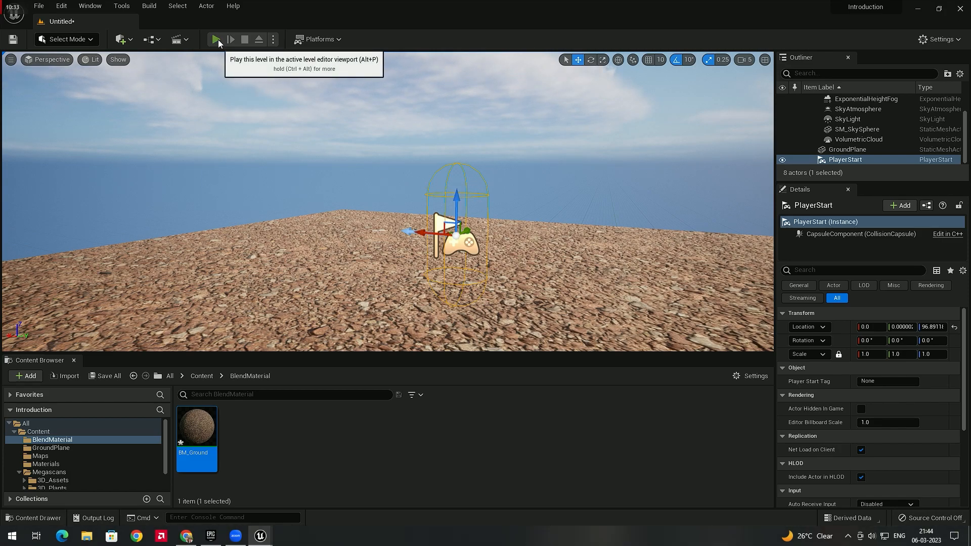
# - Play-test the level from the Player Start, stop it and open the BM_Ground material
pyautogui.click(218, 39)
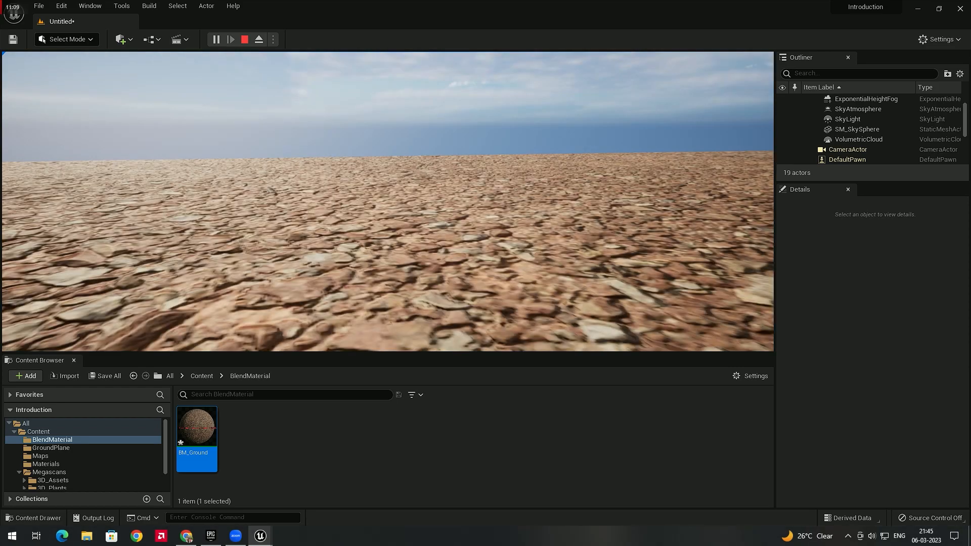
pyautogui.press('Escape')
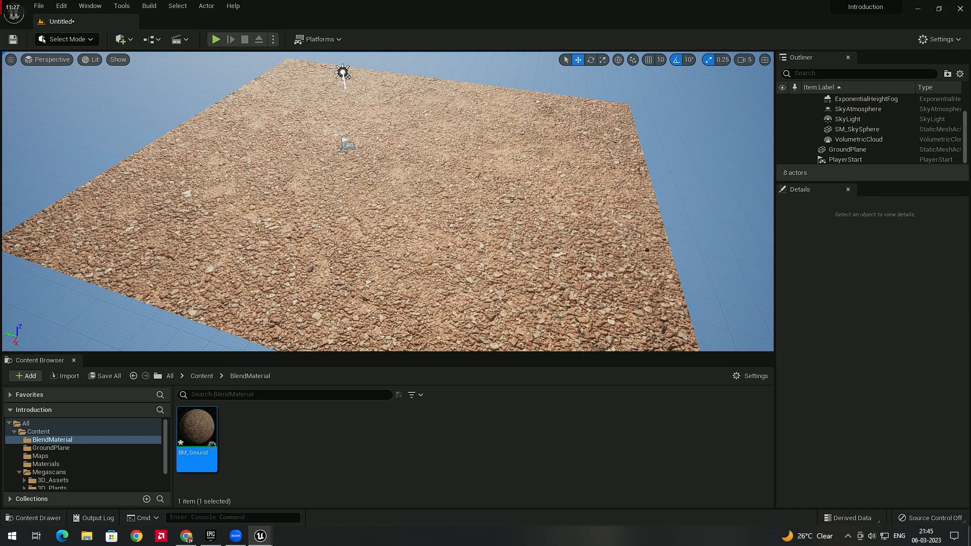
pyautogui.doubleClick(196, 442)
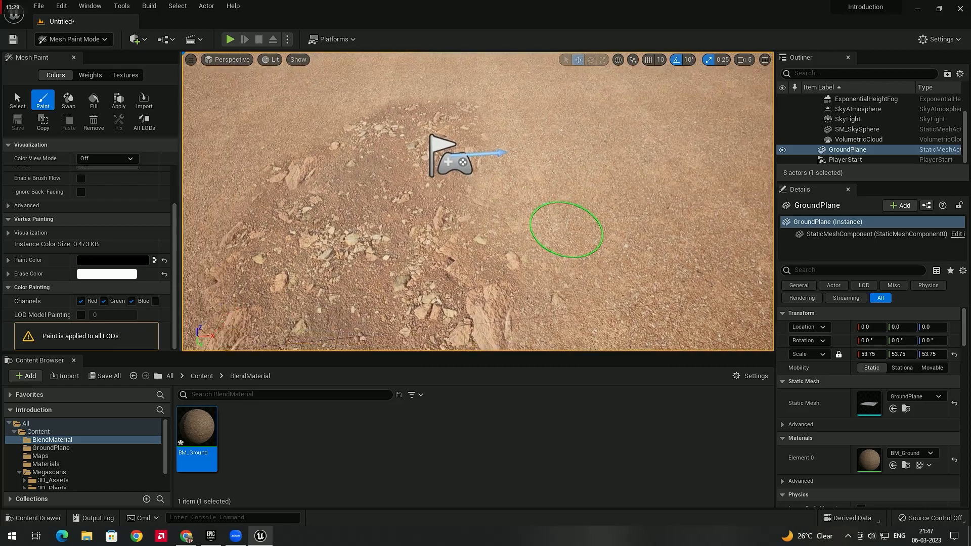
# - View the painted rocky patch around the Player Start and play the level to inspect it from ground height
pyautogui.moveTo(566, 230); pyautogui.dragTo(498, 218, button='right')
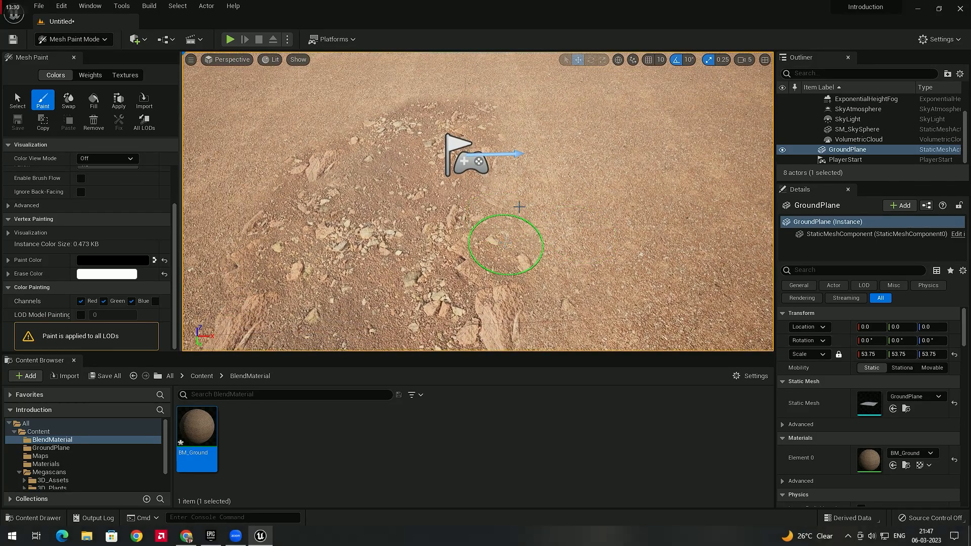
pyautogui.click(230, 39)
pyautogui.click(461, 202)
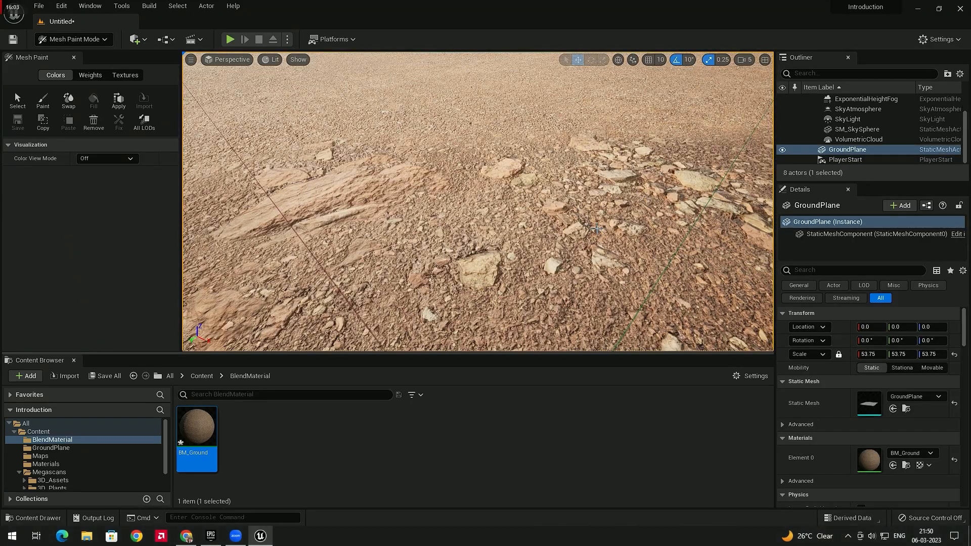
# - Open the base colour texture T_Quarry_Gravel_Ground_ubnmcc0cw_2K_D from its folder in the Megascans Surfaces collection
pyautogui.moveTo(597, 229); pyautogui.dragTo(521, 189, button='right')
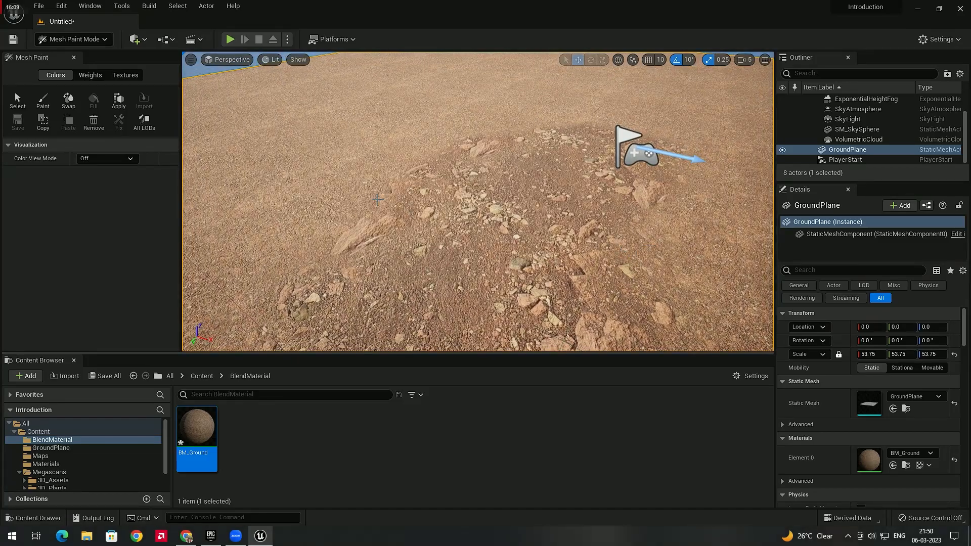
pyautogui.moveTo(448, 187); pyautogui.dragTo(399, 195, button='right')
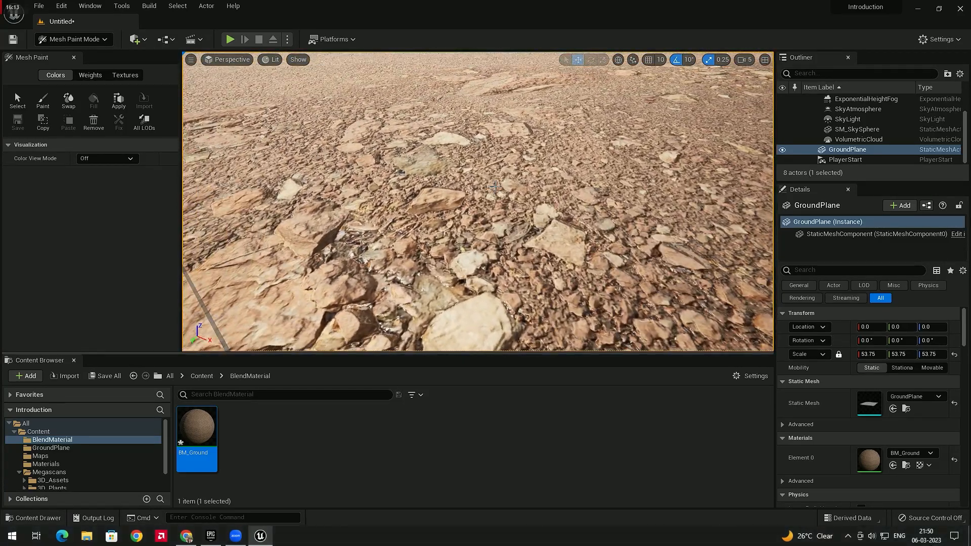
pyautogui.moveTo(494, 186); pyautogui.dragTo(378, 154, button='right')
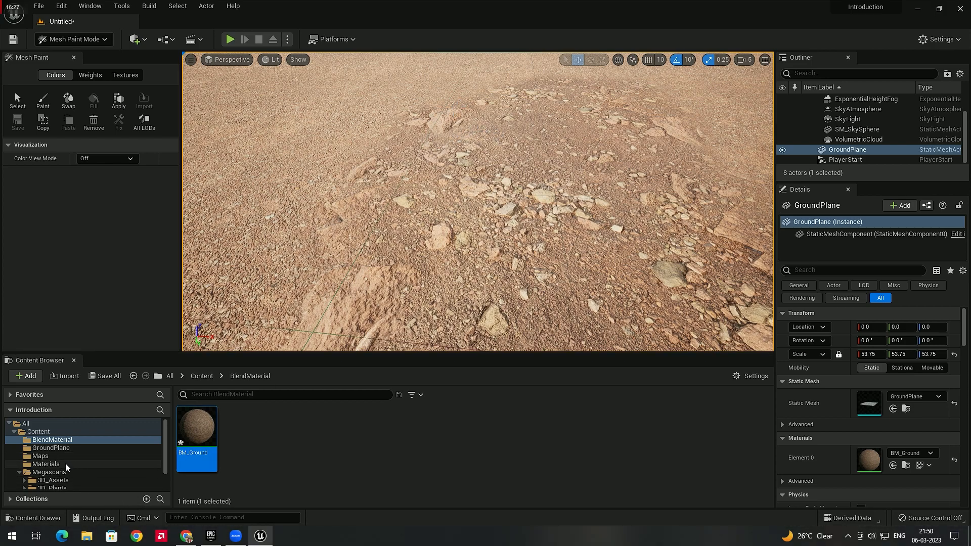
pyautogui.click(49, 465)
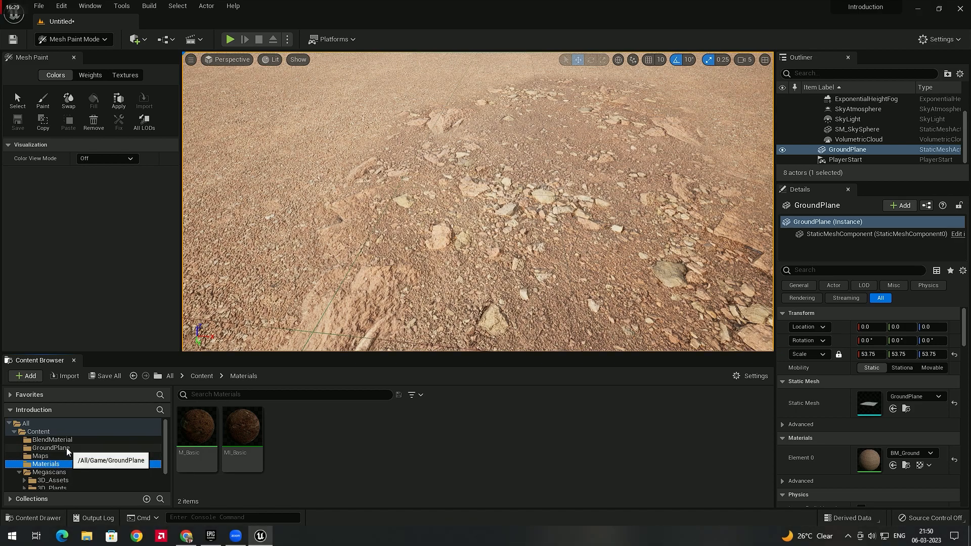
pyautogui.click(68, 472)
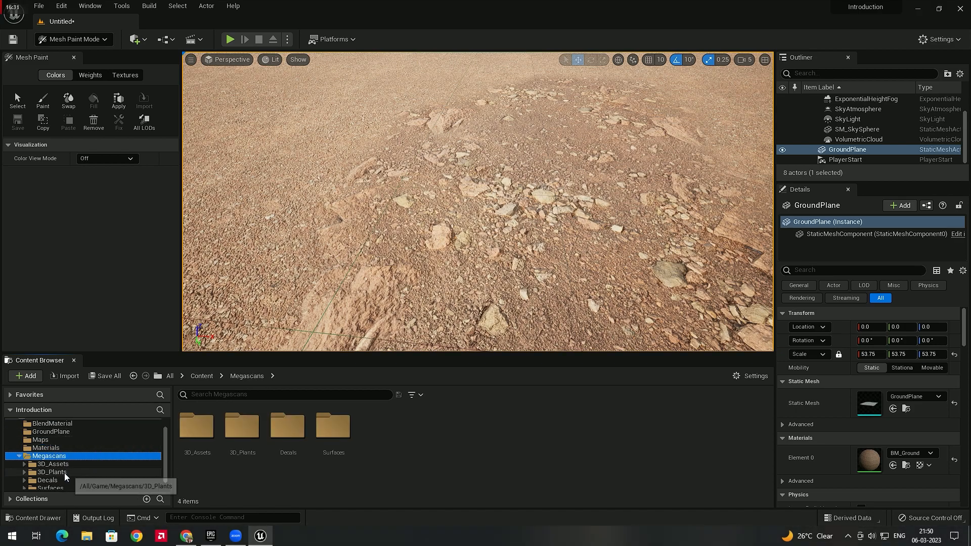
pyautogui.scroll(-1, 75, 475)
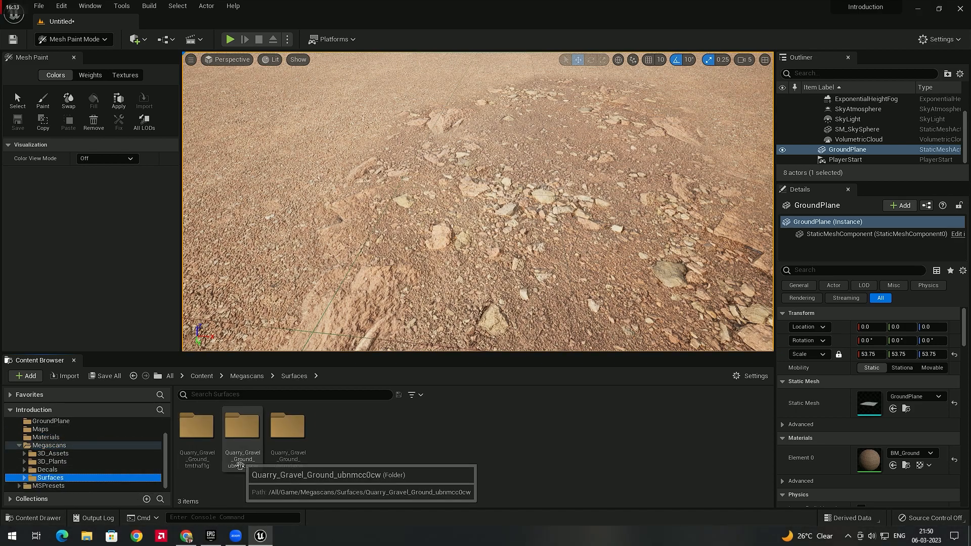
pyautogui.doubleClick(287, 428)
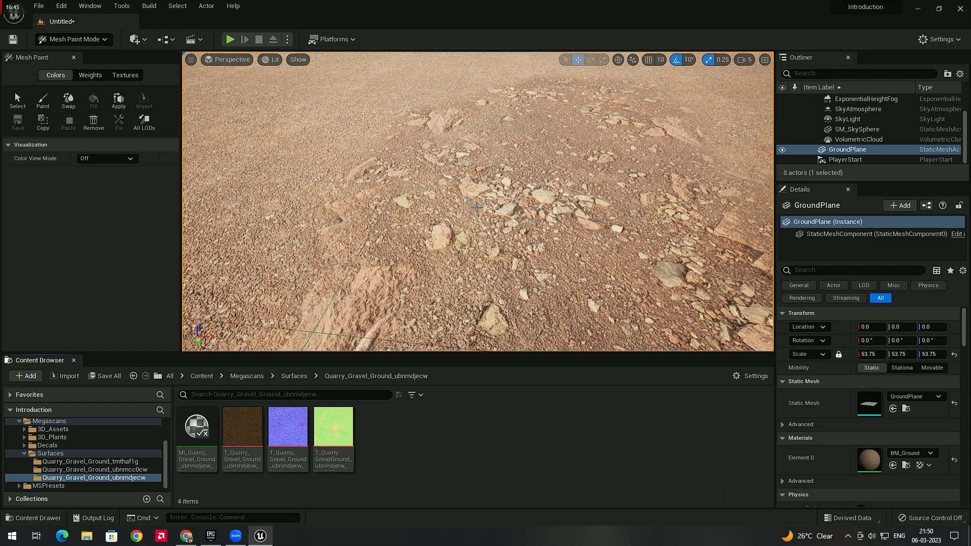
pyautogui.click(132, 471)
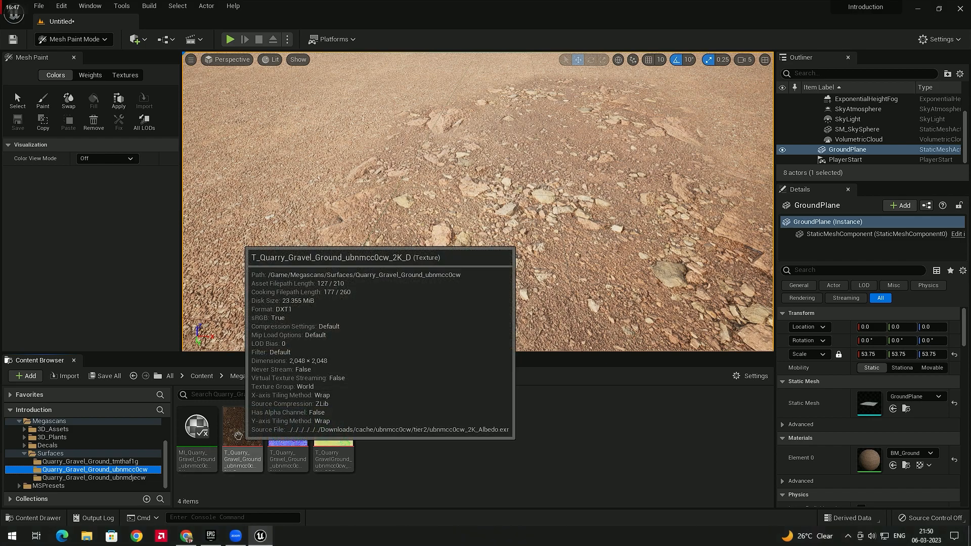
pyautogui.doubleClick(243, 430)
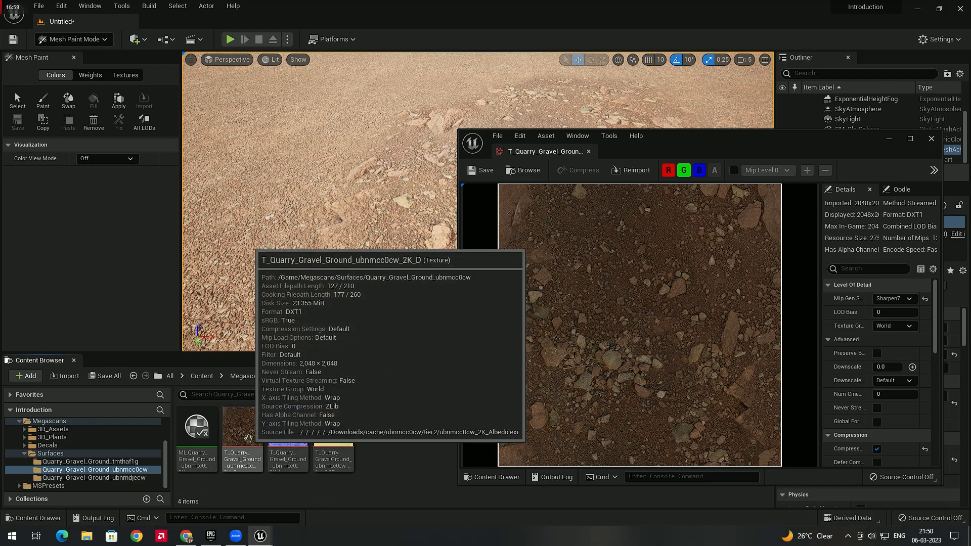
# - Raise the Brightness adjustment of the open quarry gravel base colour texture to about 1.25
pyautogui.click(242, 430)
pyautogui.moveTo(863, 150); pyautogui.dragTo(848, 145)
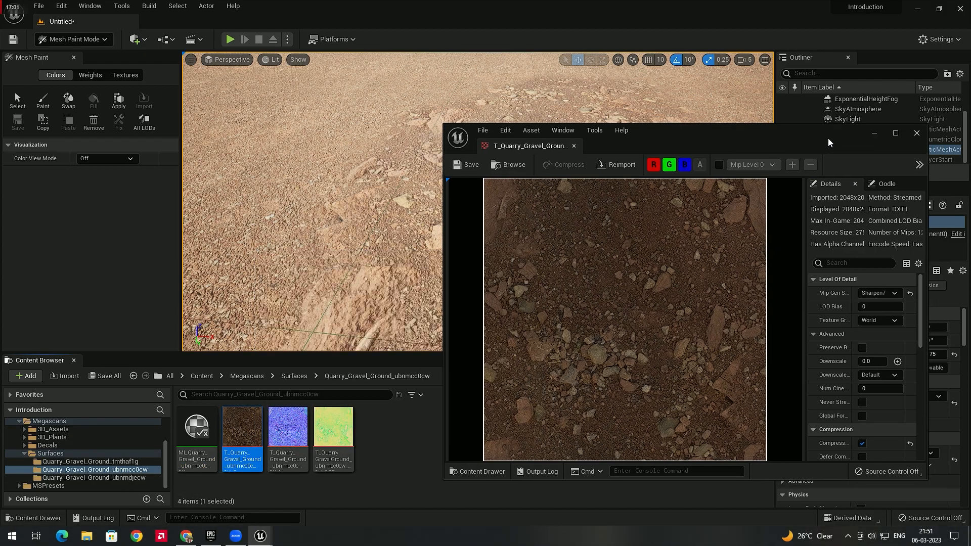
pyautogui.scroll(-2, 828, 348)
pyautogui.scroll(-6, 828, 348)
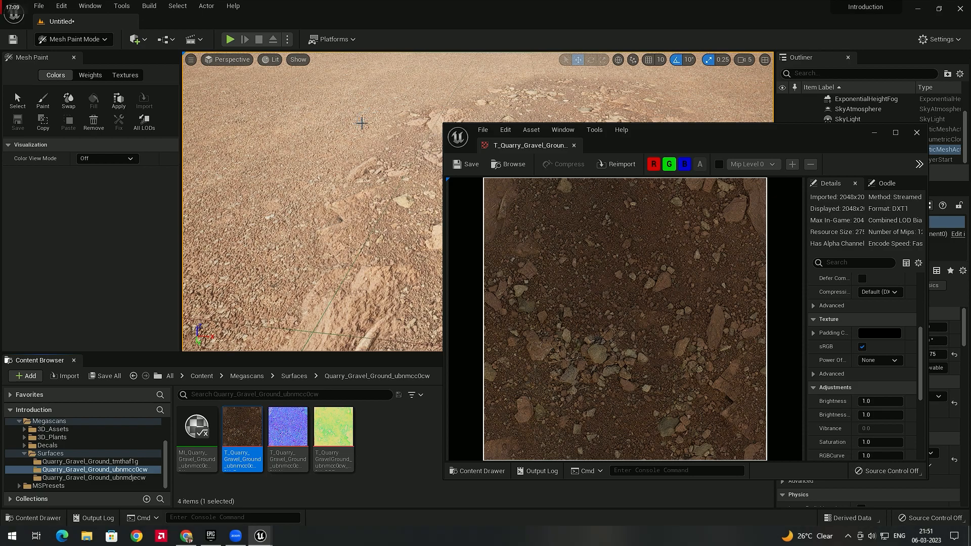
pyautogui.moveTo(864, 401)
pyautogui.mouseDown()
pyautogui.moveTo(882, 401)
pyautogui.moveTo(848, 401)
pyautogui.mouseUp()
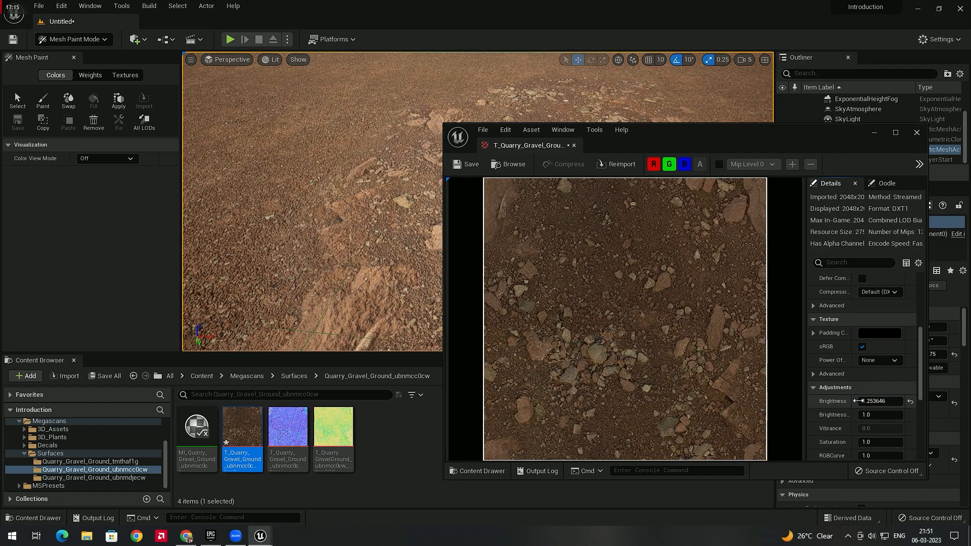
# - Close the texture editor and examine how the brightened rocky layer blends with the surrounding gravel on the ground plane
pyautogui.moveTo(358, 197); pyautogui.dragTo(369, 207, button='right')
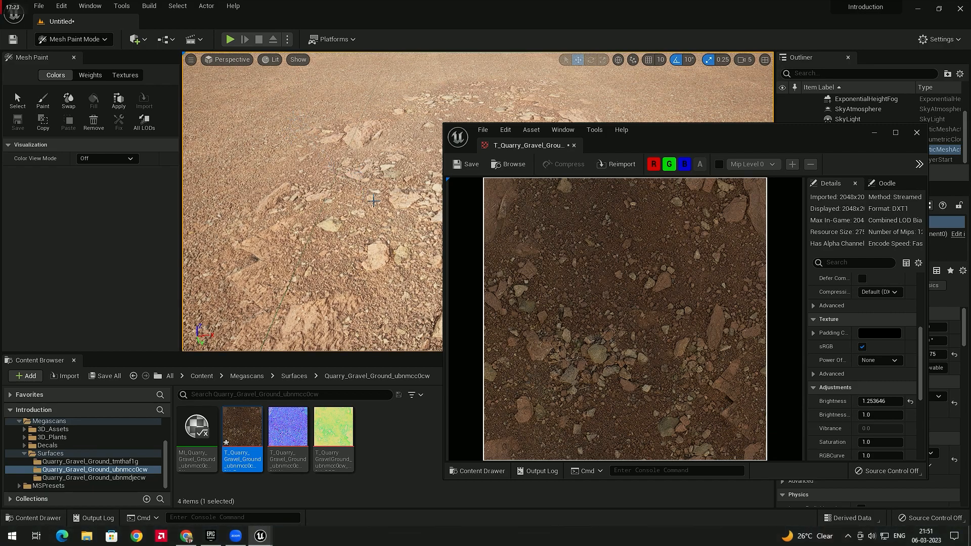
pyautogui.moveTo(374, 201); pyautogui.dragTo(374, 192, button='right')
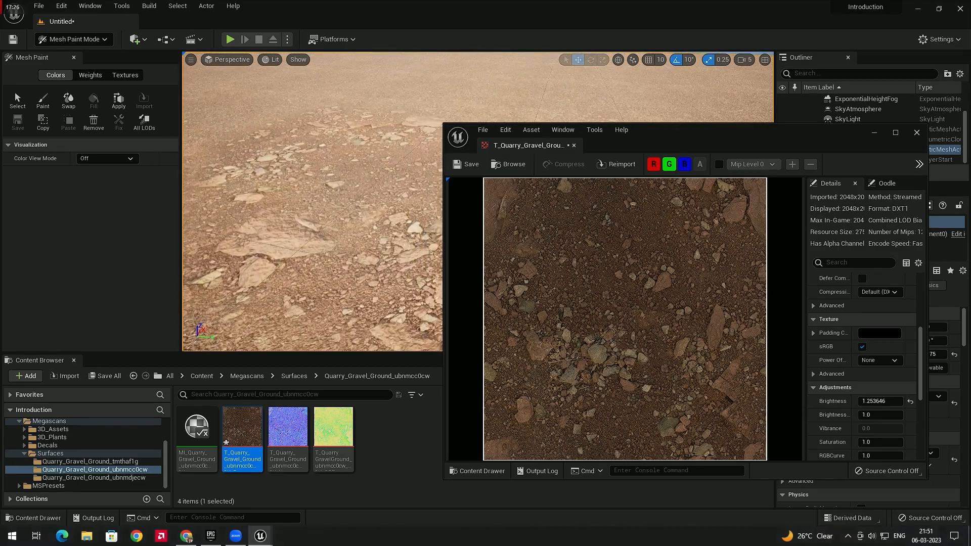
pyautogui.moveTo(320, 171); pyautogui.dragTo(320, 187, button='right')
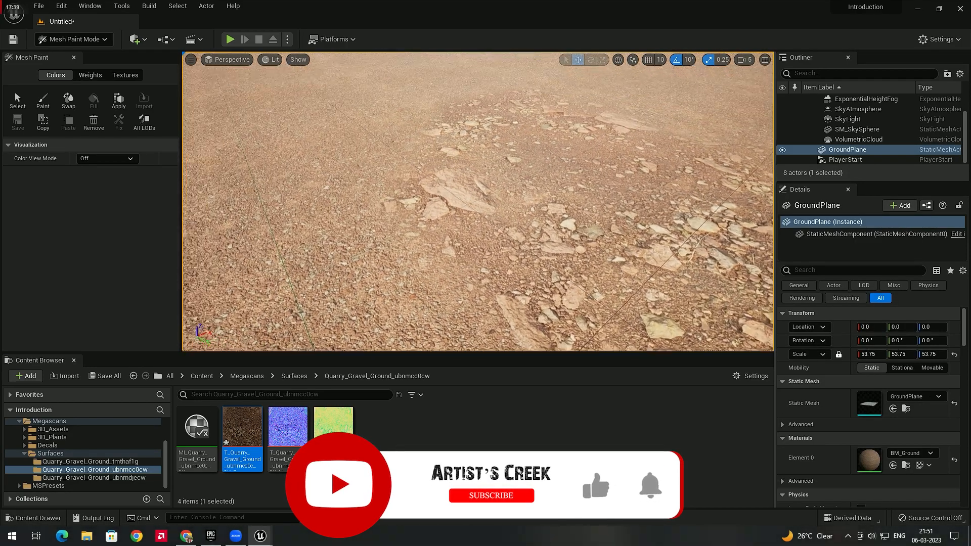
pyautogui.moveTo(478, 203); pyautogui.dragTo(481, 180, button='right')
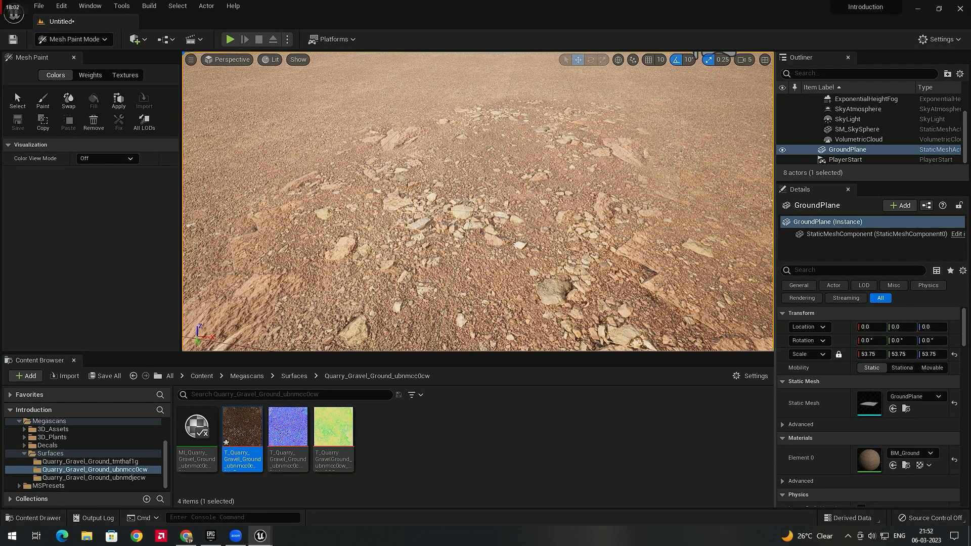
pyautogui.scroll(-10, 500, 216)
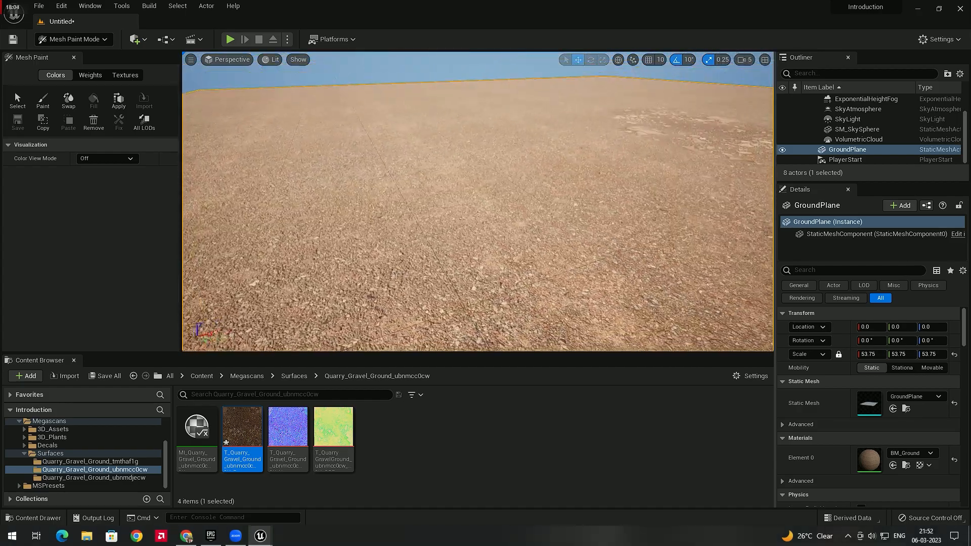